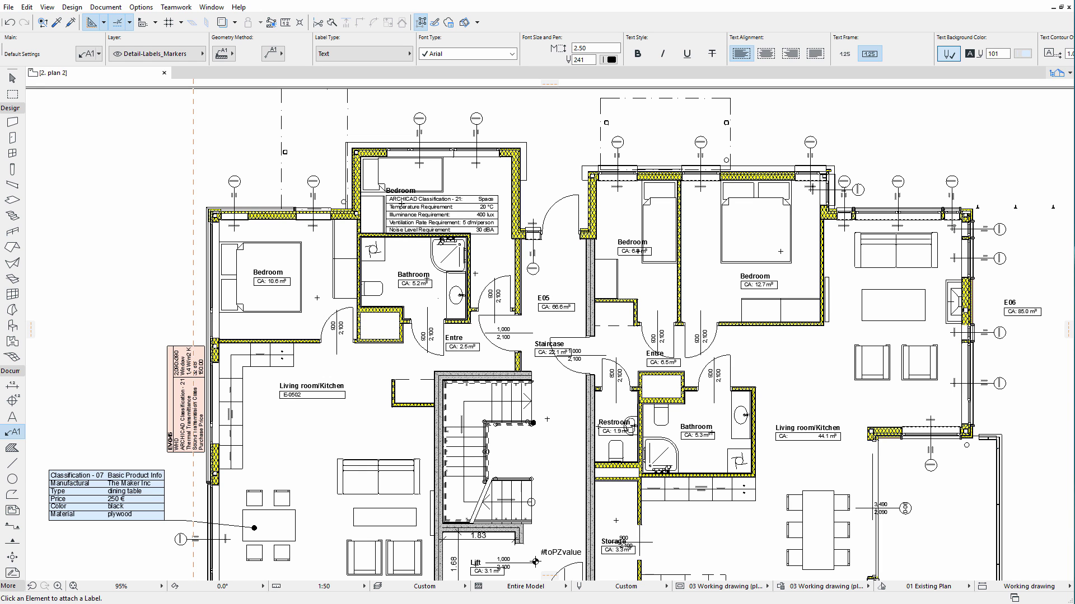
Step: Review the Basic Product Info classification and its Furniture Product Info property group in the Classification Manager
{"action": "left_click", "coordinate": [141, 7]}
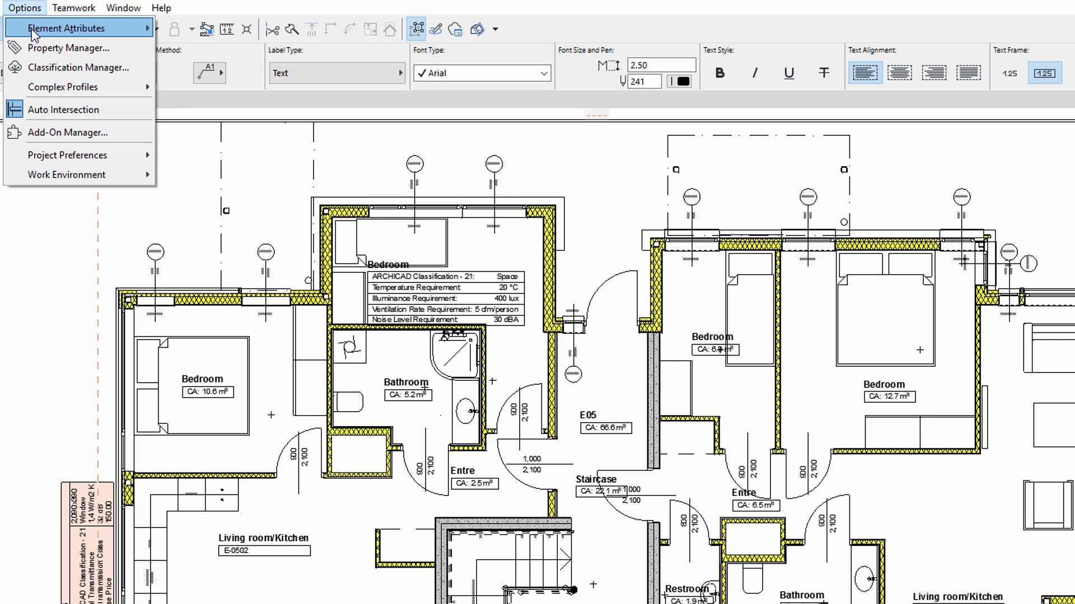
{"action": "left_click", "coordinate": [34, 66]}
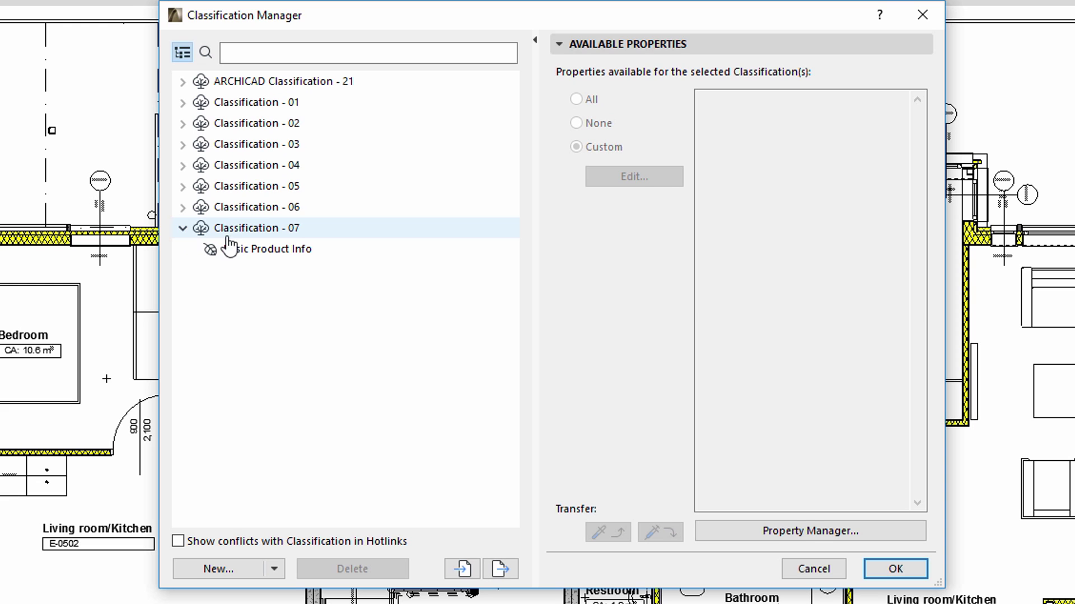
{"action": "left_click", "coordinate": [247, 249]}
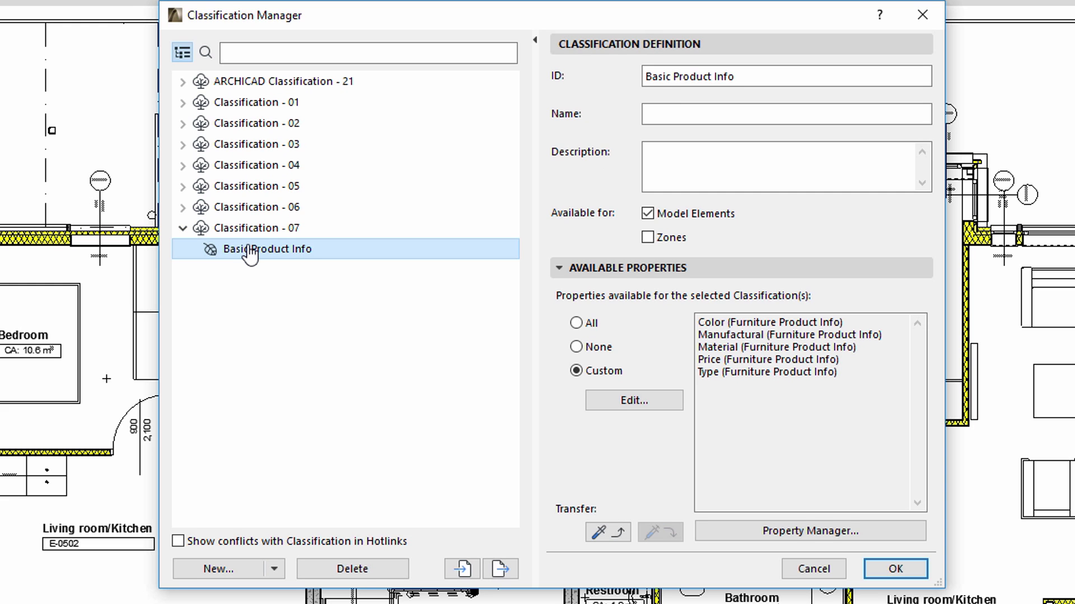
{"action": "left_click", "coordinate": [778, 529]}
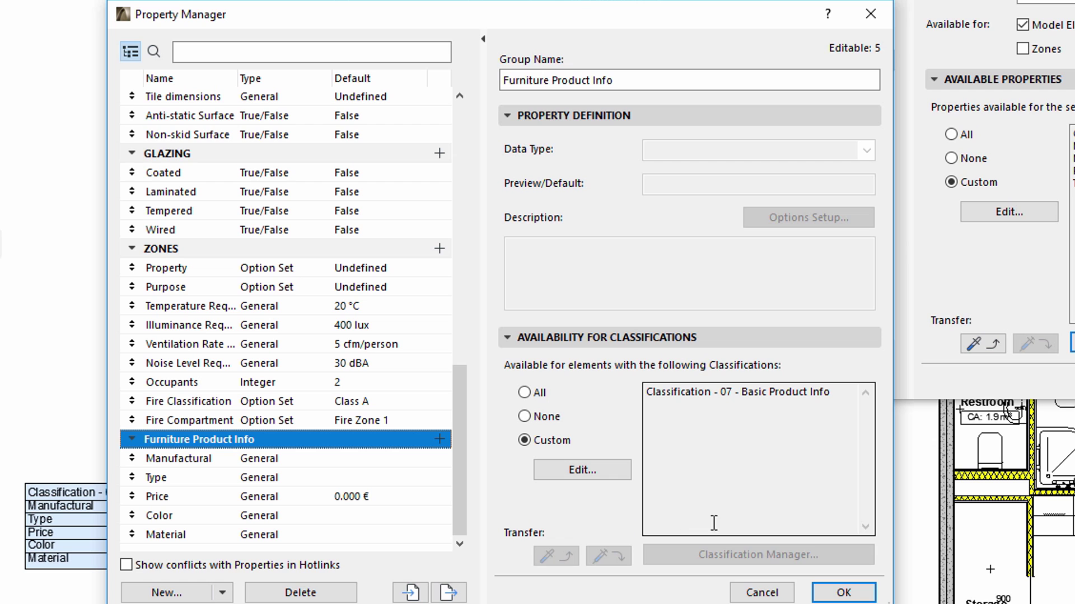
{"action": "left_click", "coordinate": [844, 593]}
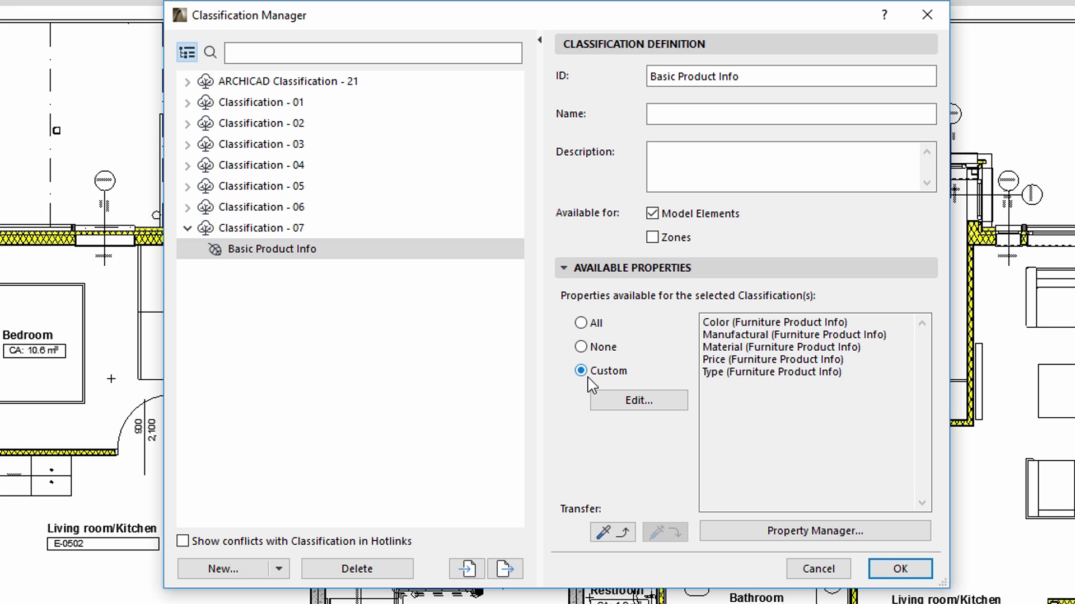
Step: Make the Furniture Product Info properties available to the classification and close the Classification Manager
{"action": "left_click", "coordinate": [632, 401]}
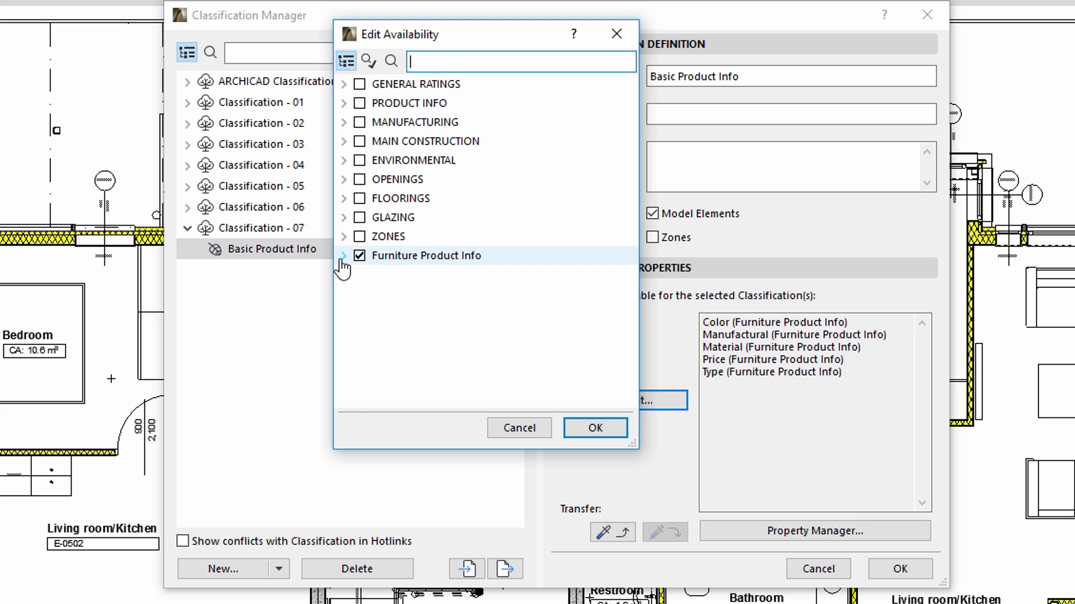
{"action": "left_click", "coordinate": [344, 256]}
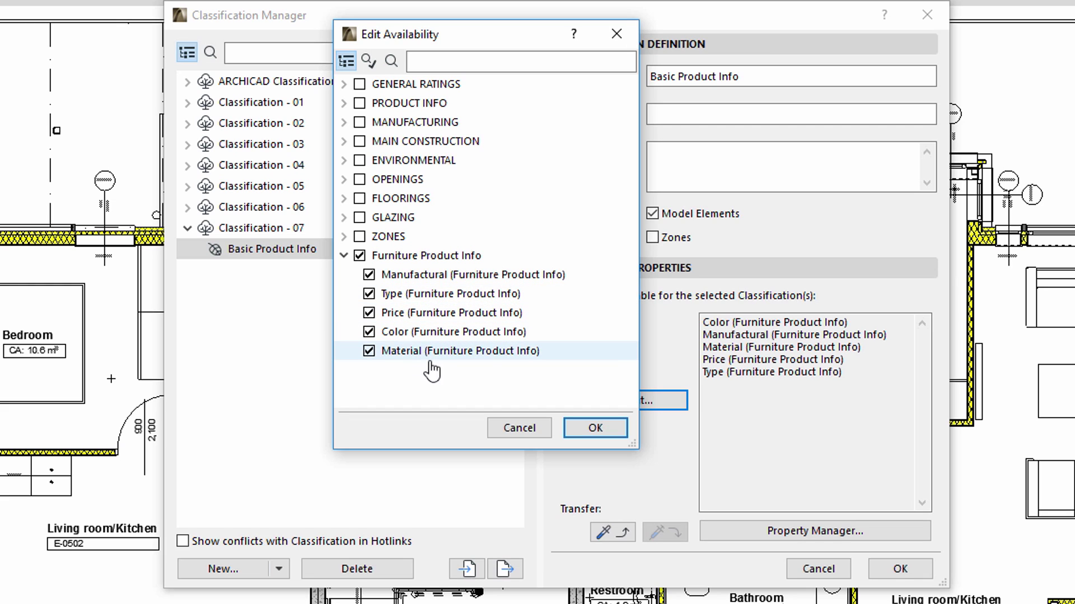
{"action": "left_click", "coordinate": [588, 428]}
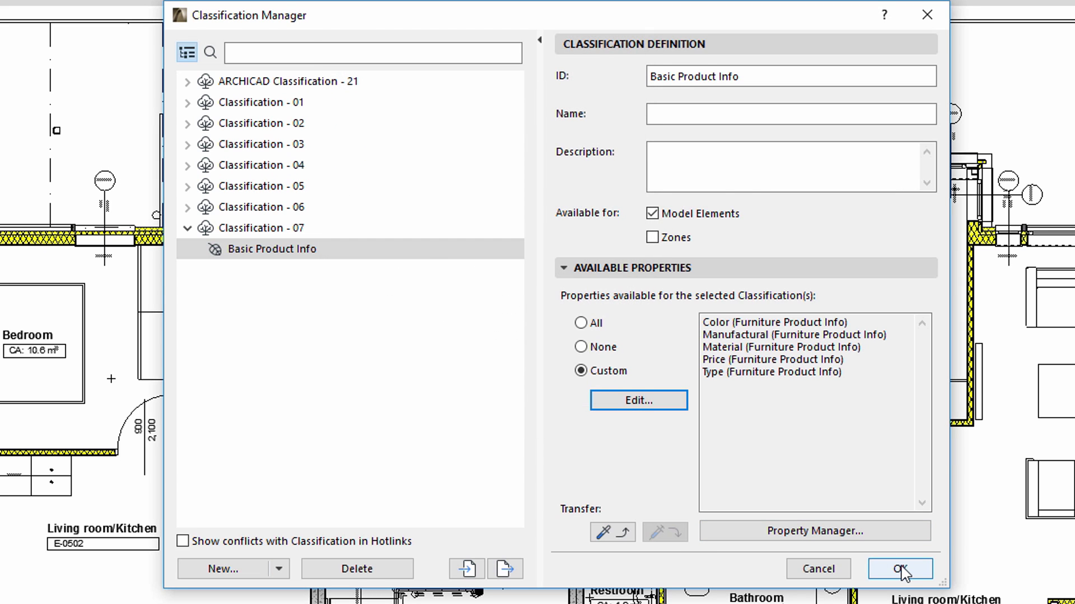
{"action": "left_click", "coordinate": [900, 570]}
Step: Set the Label tool's default type to Classification and Properties Label 21
{"action": "left_click", "coordinate": [106, 7]}
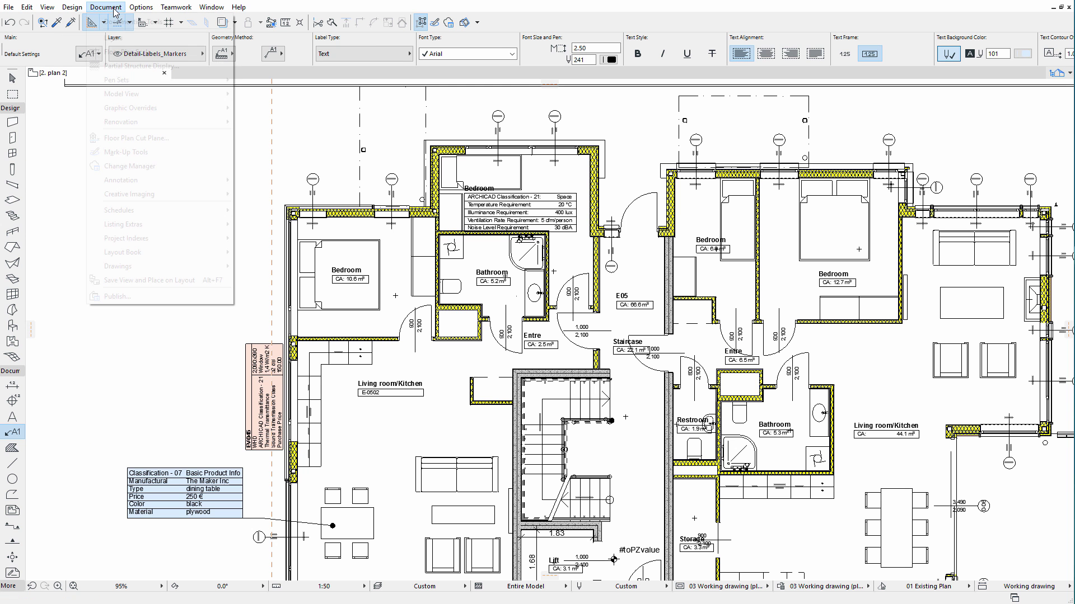
{"action": "mouse_move", "coordinate": [168, 21]}
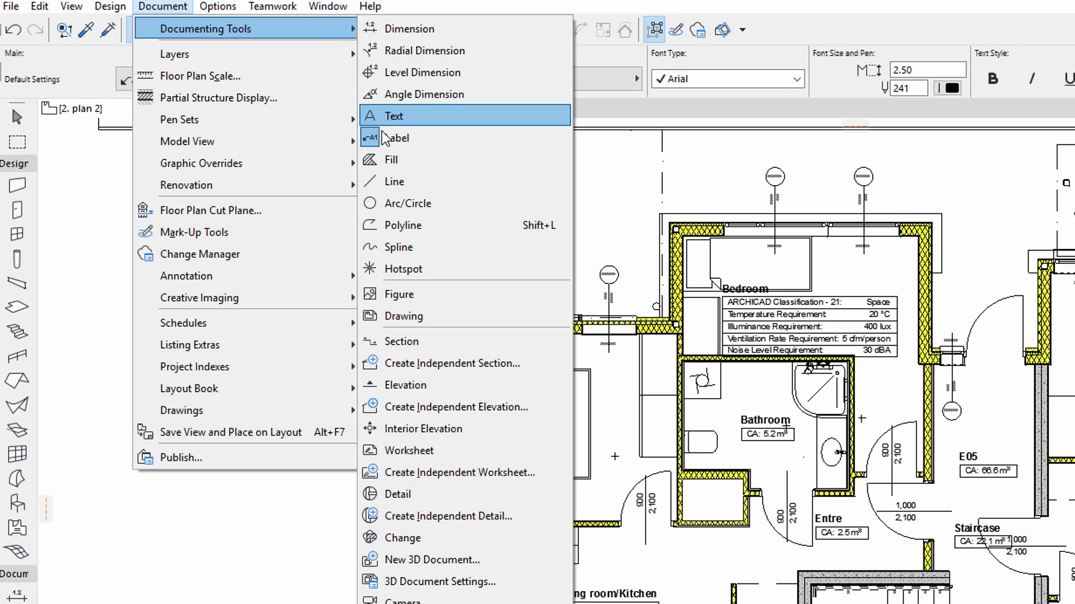
{"action": "left_click", "coordinate": [392, 138]}
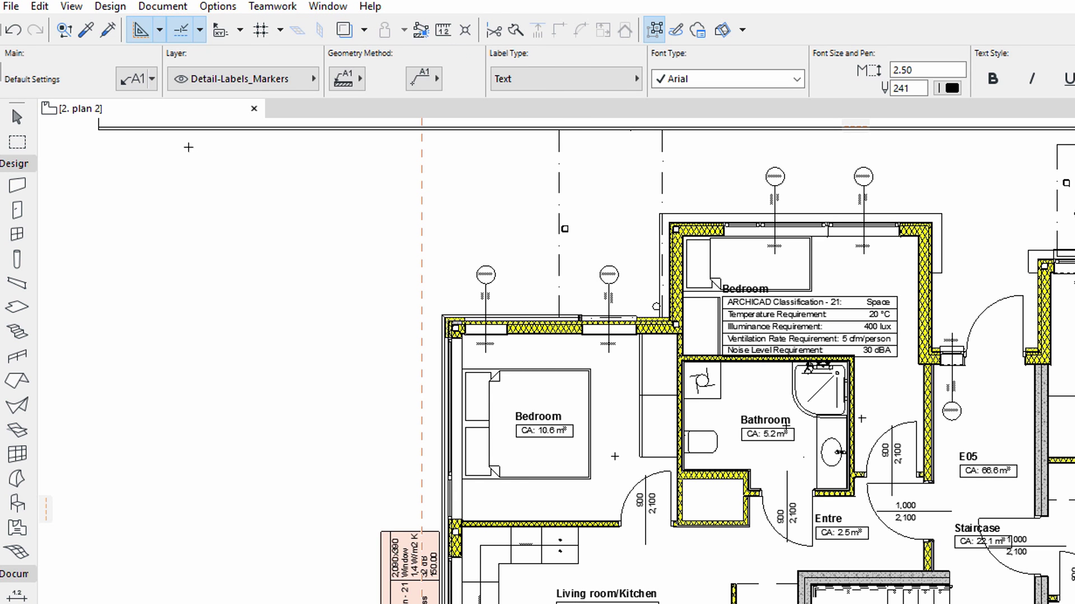
{"action": "left_click", "coordinate": [138, 86]}
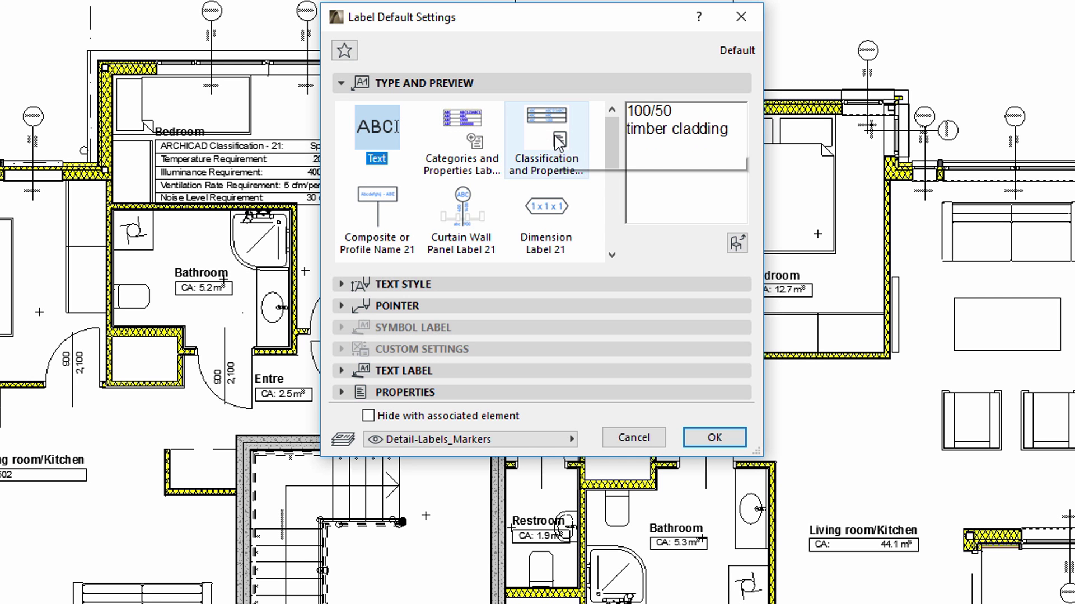
{"action": "left_click", "coordinate": [559, 142]}
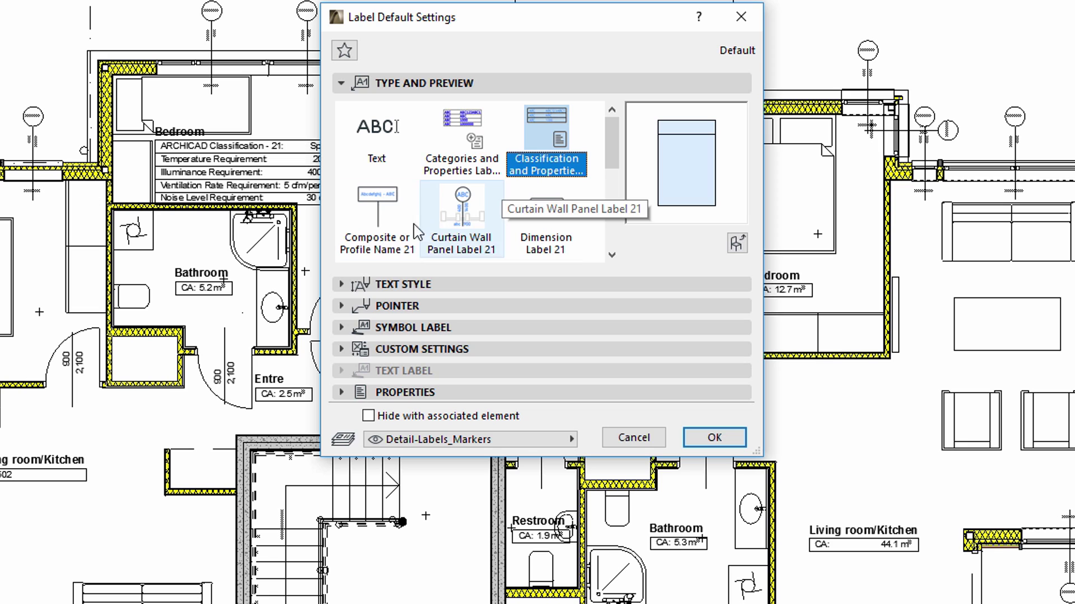
Step: Check the label's Text Style and Pointer settings panels without changing them
{"action": "left_click", "coordinate": [341, 285]}
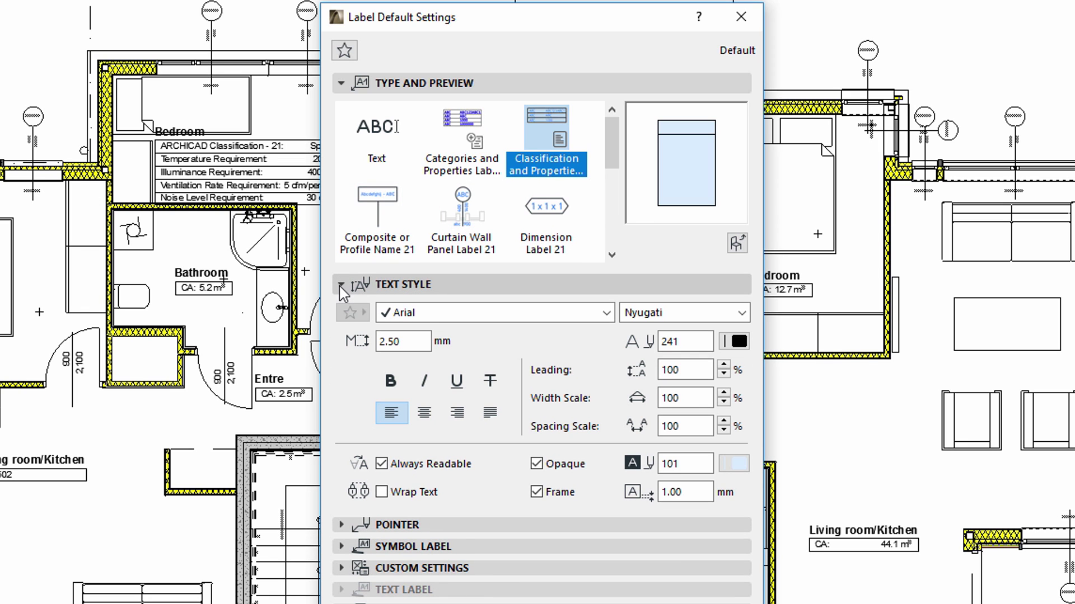
{"action": "left_click", "coordinate": [341, 286]}
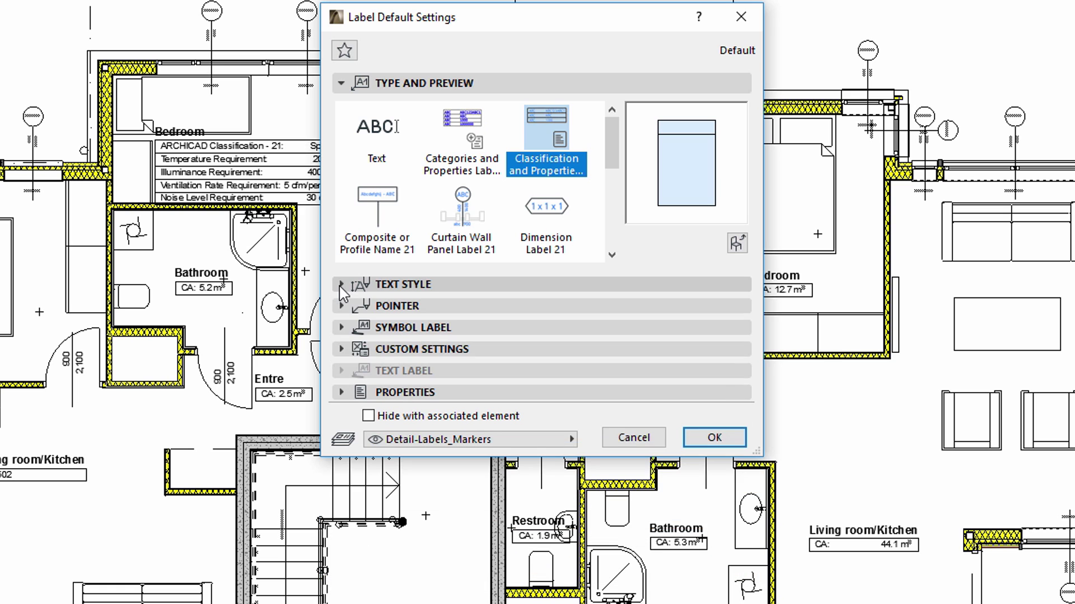
{"action": "left_click", "coordinate": [343, 307]}
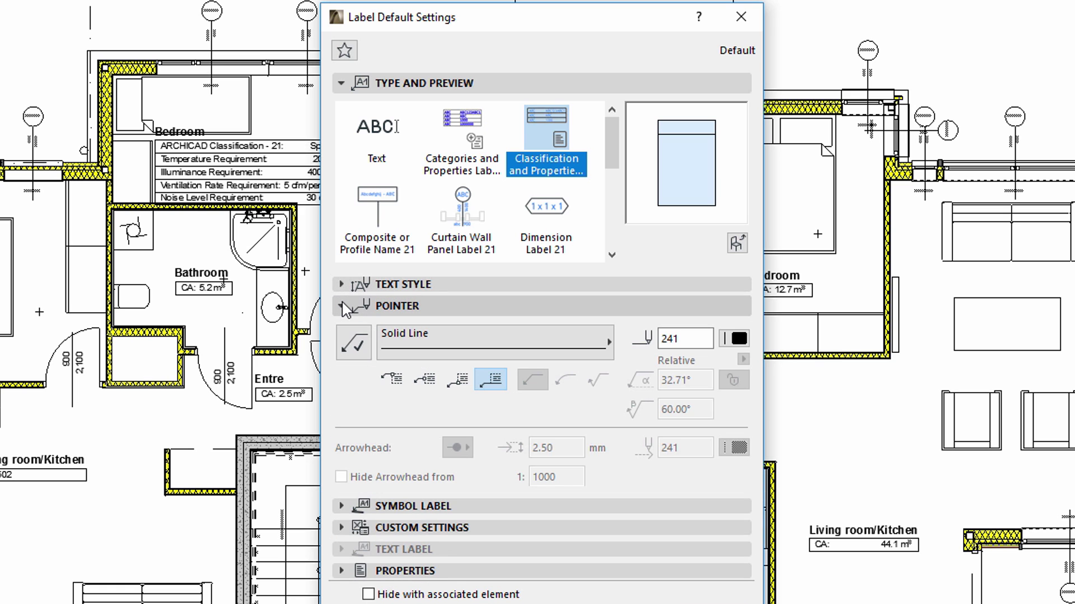
{"action": "left_click", "coordinate": [343, 306]}
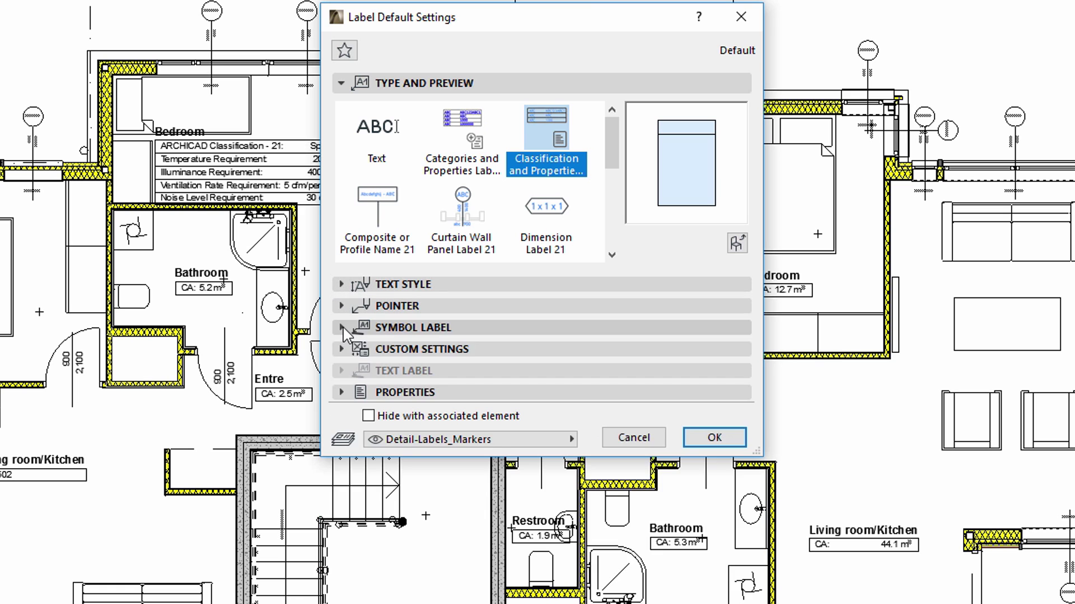
Step: Set the label content to Create Sorting with row 1 showing Classification - 07
{"action": "left_click", "coordinate": [343, 349]}
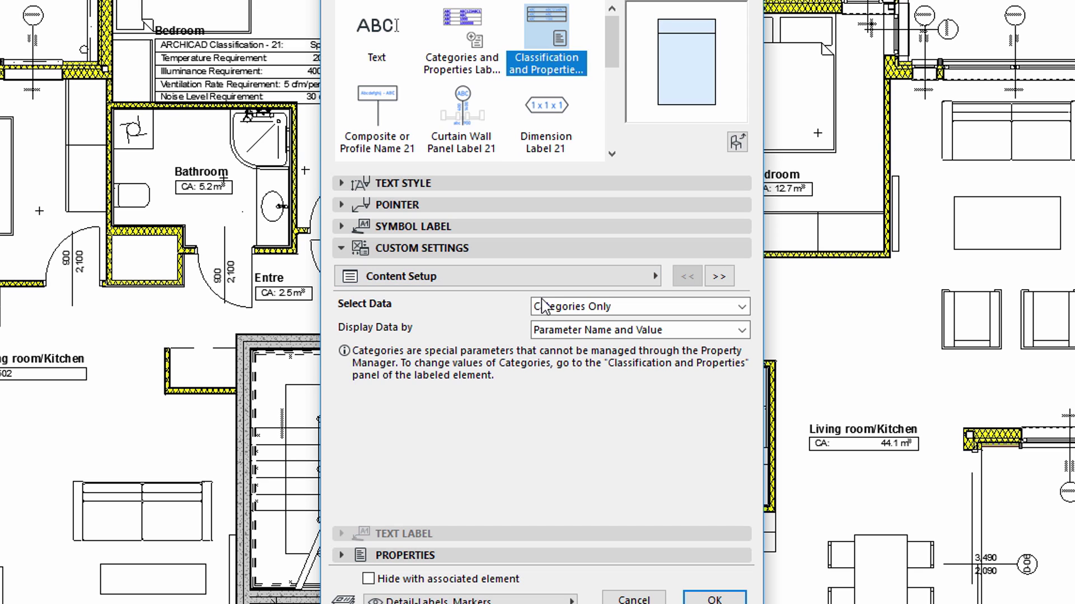
{"action": "left_click", "coordinate": [554, 308]}
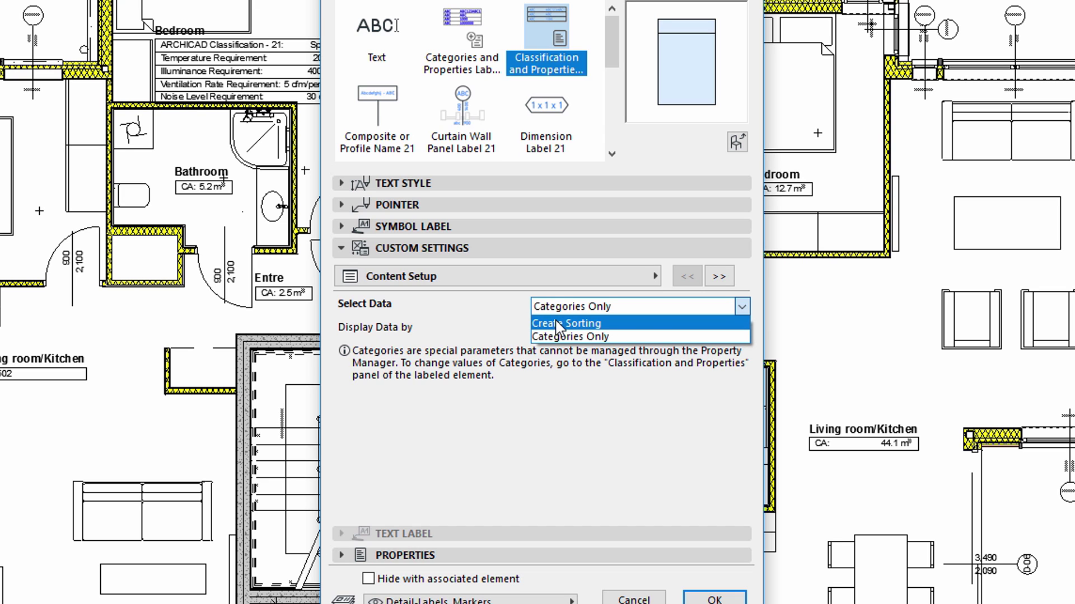
{"action": "left_click", "coordinate": [557, 325]}
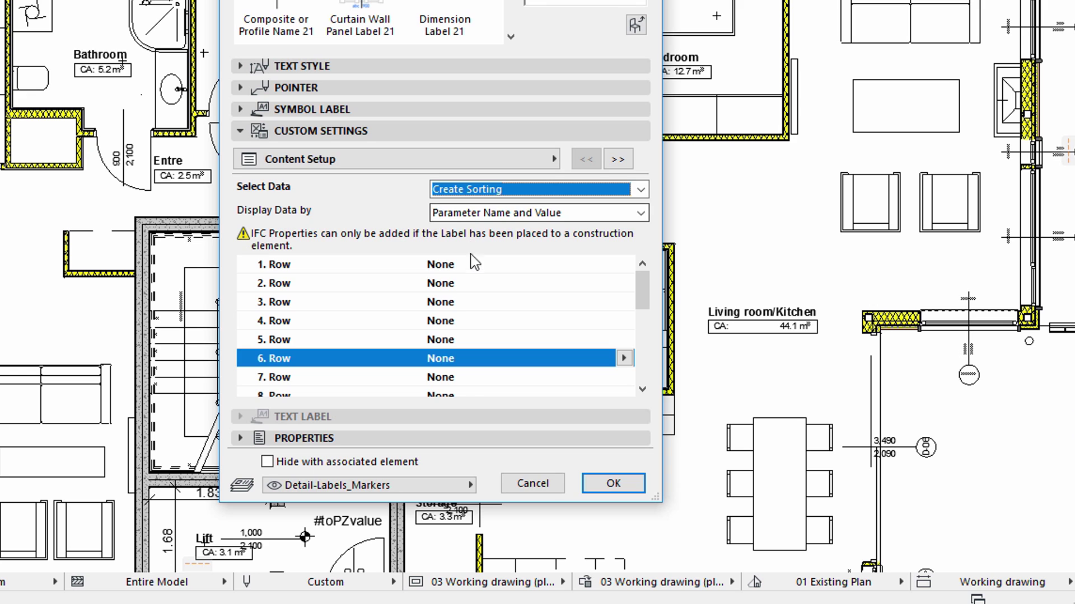
{"action": "left_click", "coordinate": [571, 381]}
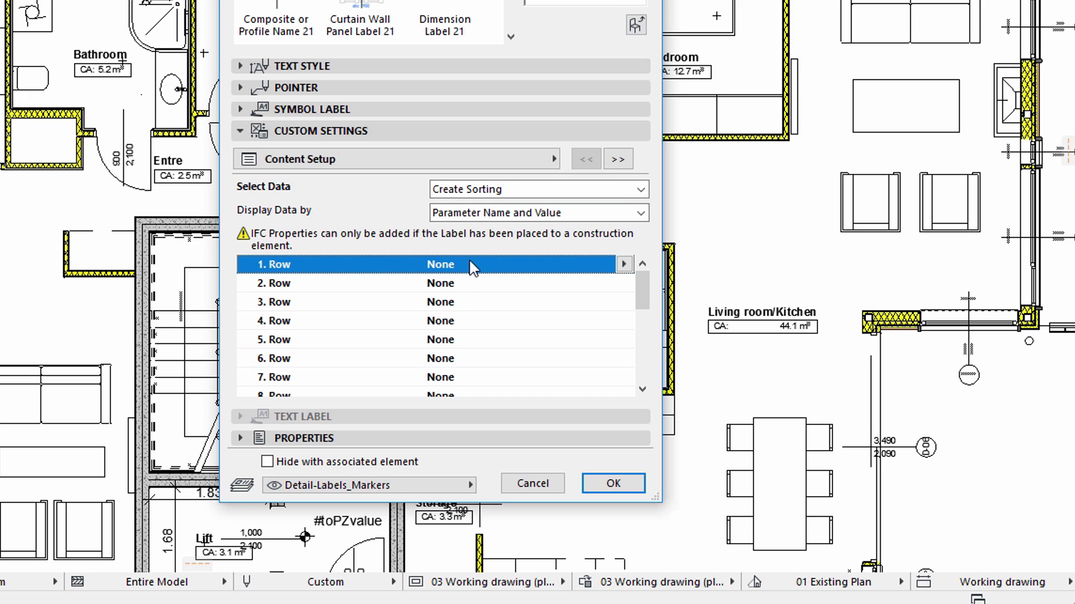
{"action": "left_click", "coordinate": [623, 264]}
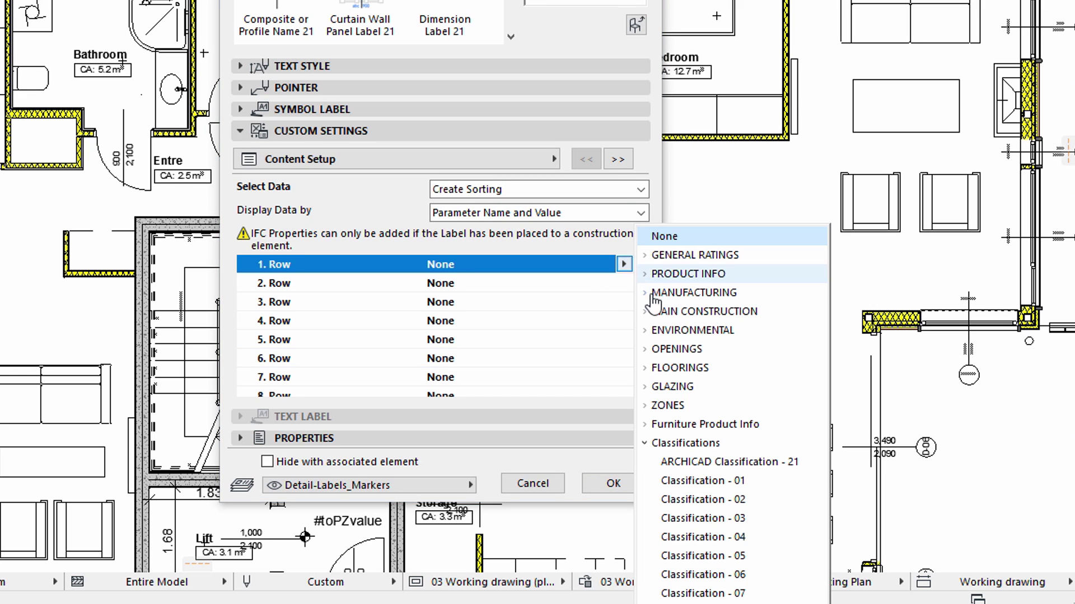
{"action": "left_click", "coordinate": [699, 594]}
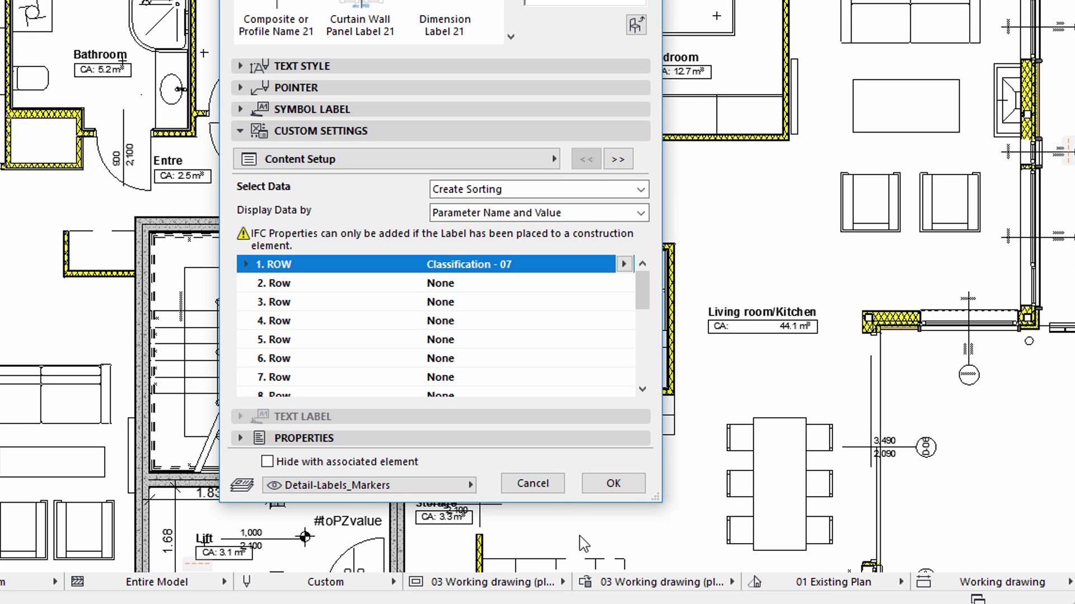
Step: Assign Manufactural, Type and Price to label rows 2, 3 and 4
{"action": "left_click", "coordinate": [525, 284]}
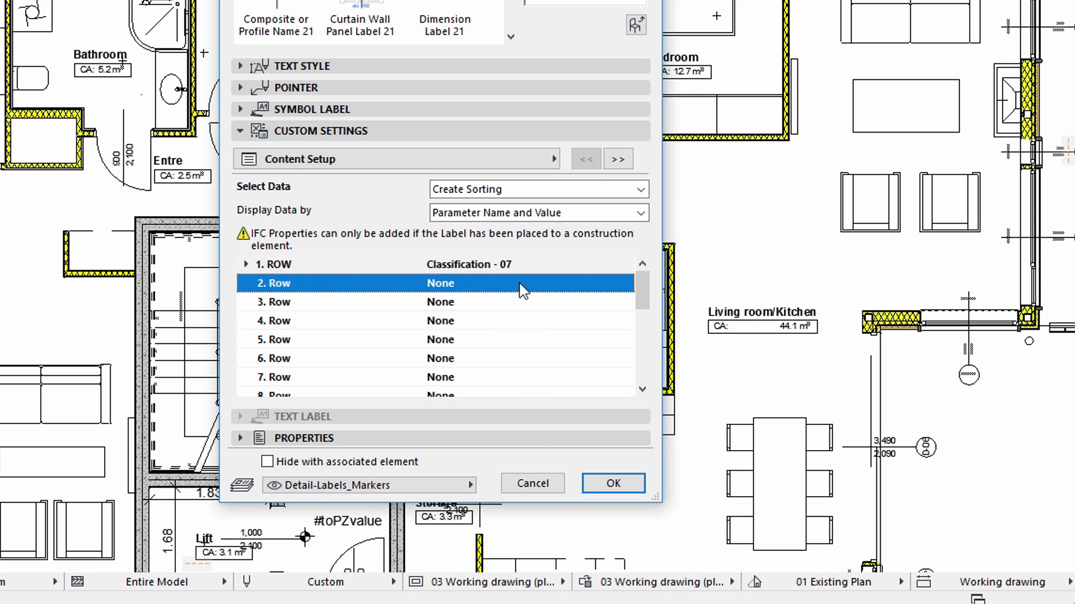
{"action": "left_click", "coordinate": [623, 283]}
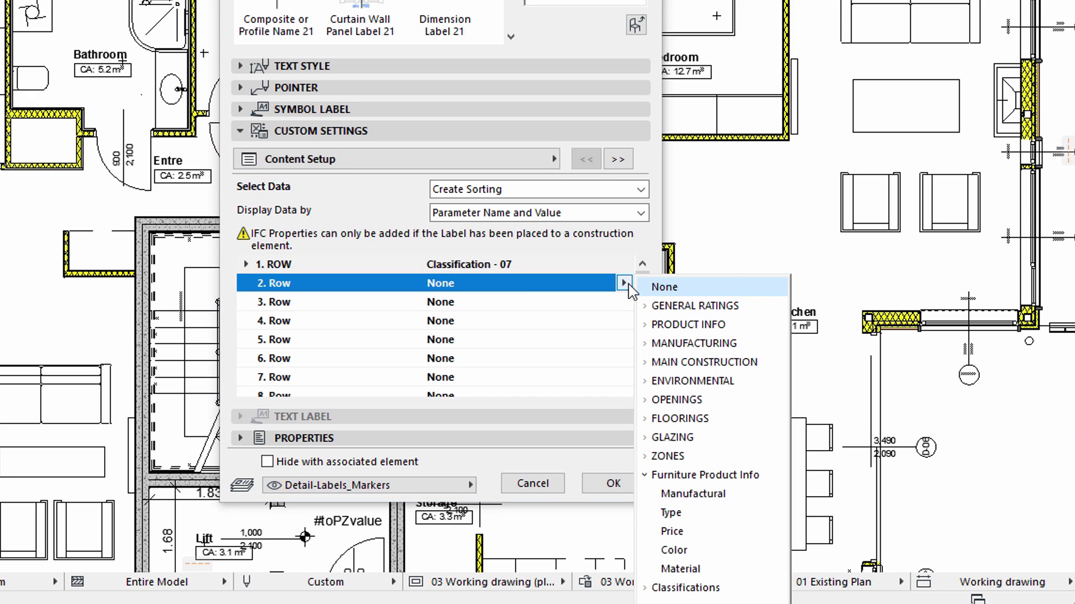
{"action": "left_click", "coordinate": [692, 494]}
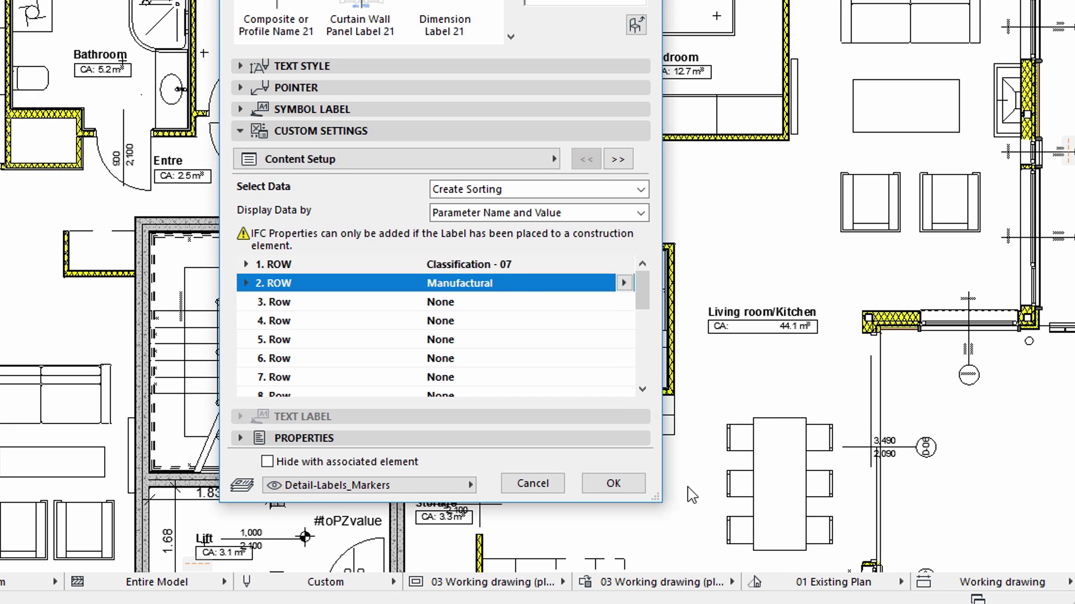
{"action": "left_click", "coordinate": [504, 305]}
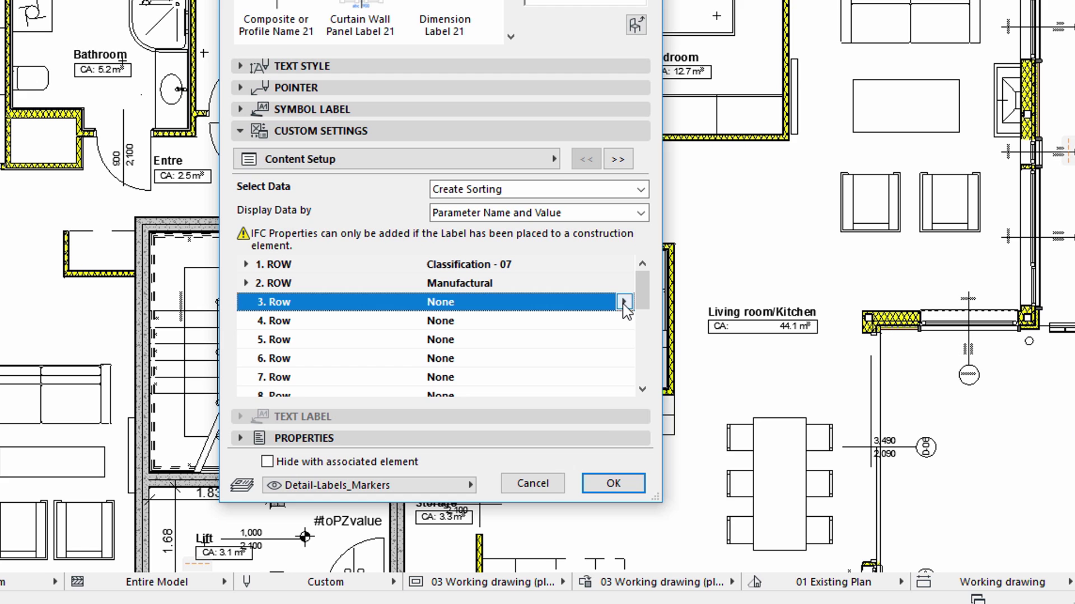
{"action": "left_click", "coordinate": [624, 302]}
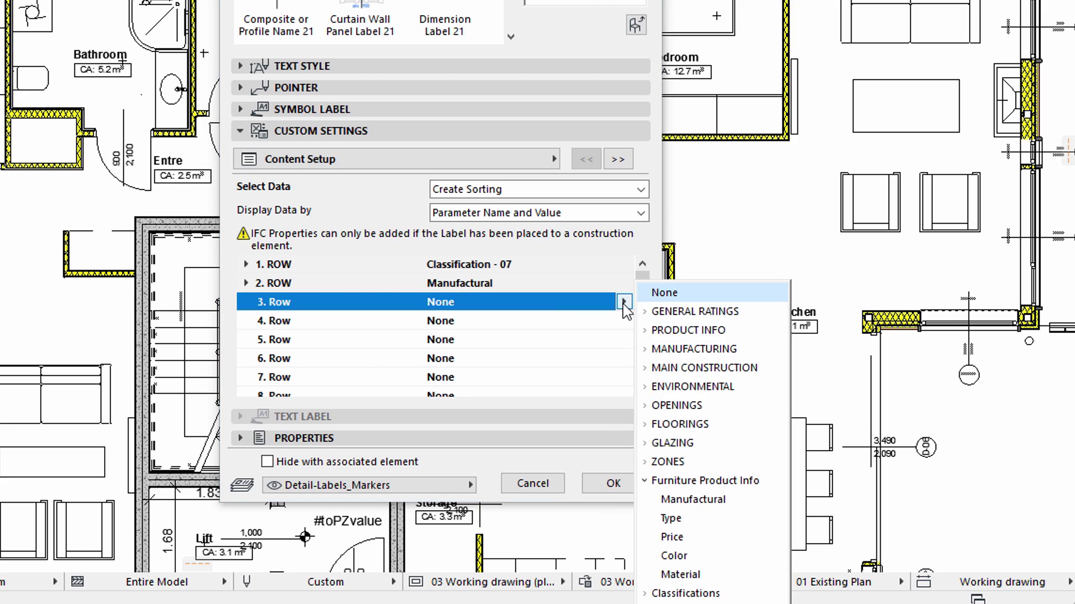
{"action": "left_click", "coordinate": [672, 518]}
{"action": "left_click", "coordinate": [554, 327]}
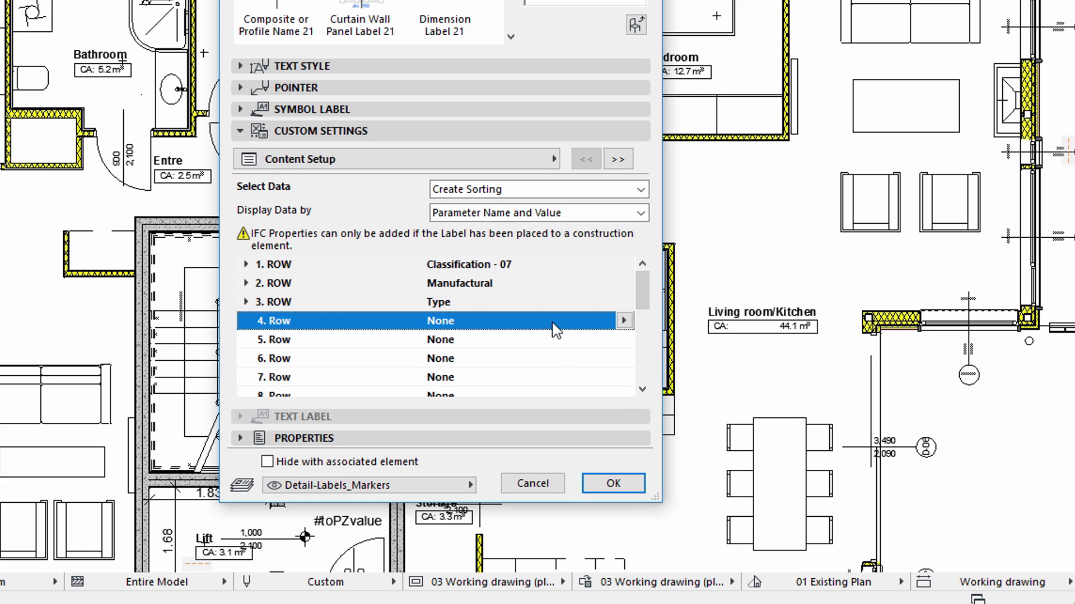
{"action": "left_click", "coordinate": [622, 322]}
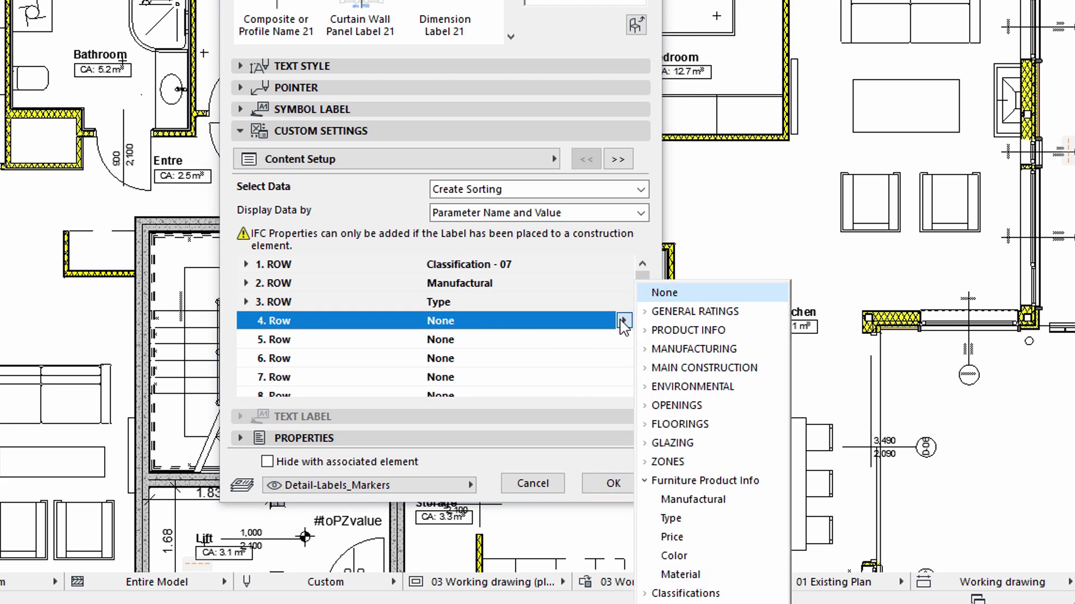
{"action": "left_click", "coordinate": [672, 537]}
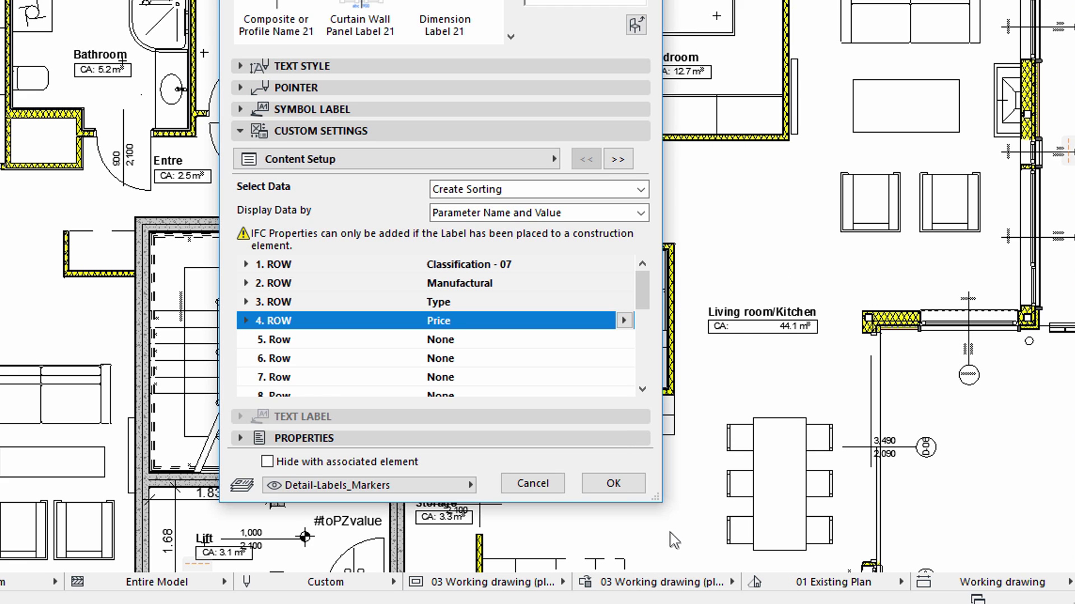
Step: Assign Color and Material to rows 5 and 6 and confirm the label settings
{"action": "left_click", "coordinate": [603, 340]}
{"action": "left_click", "coordinate": [623, 340]}
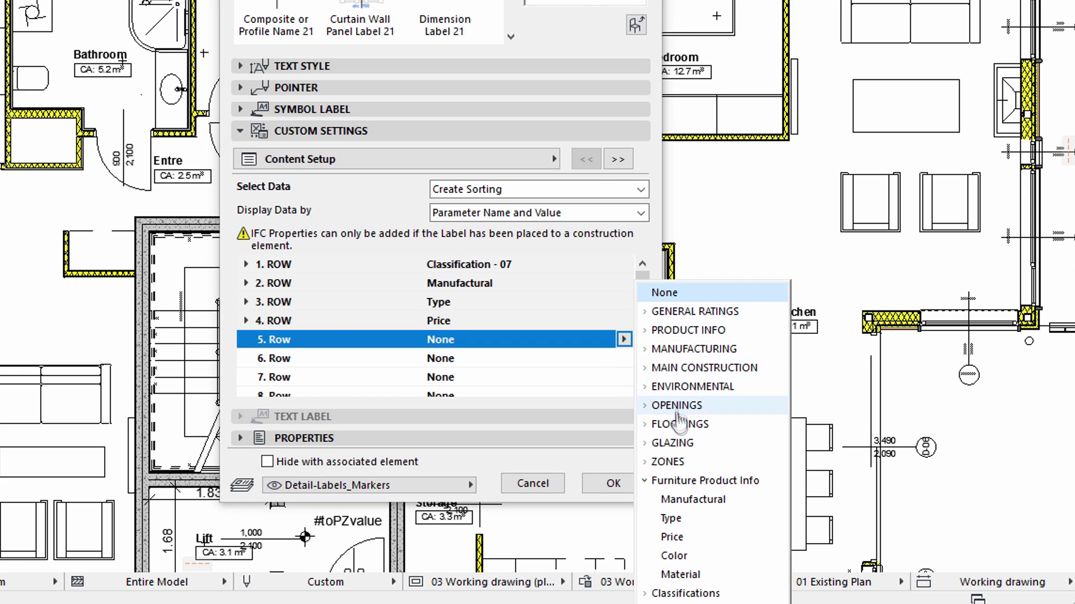
{"action": "left_click", "coordinate": [674, 555]}
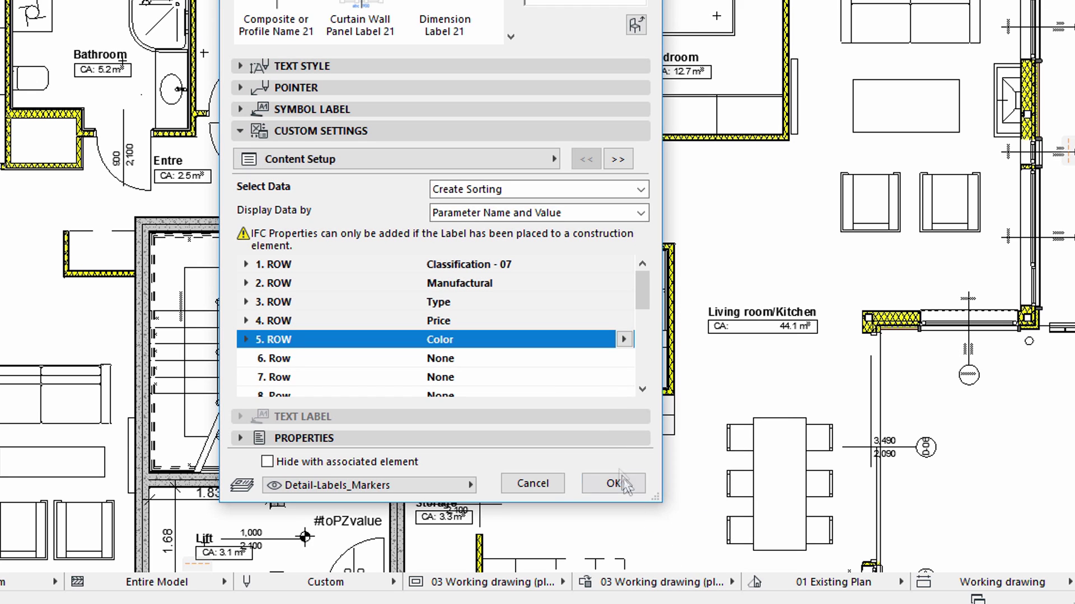
{"action": "left_click", "coordinate": [572, 360]}
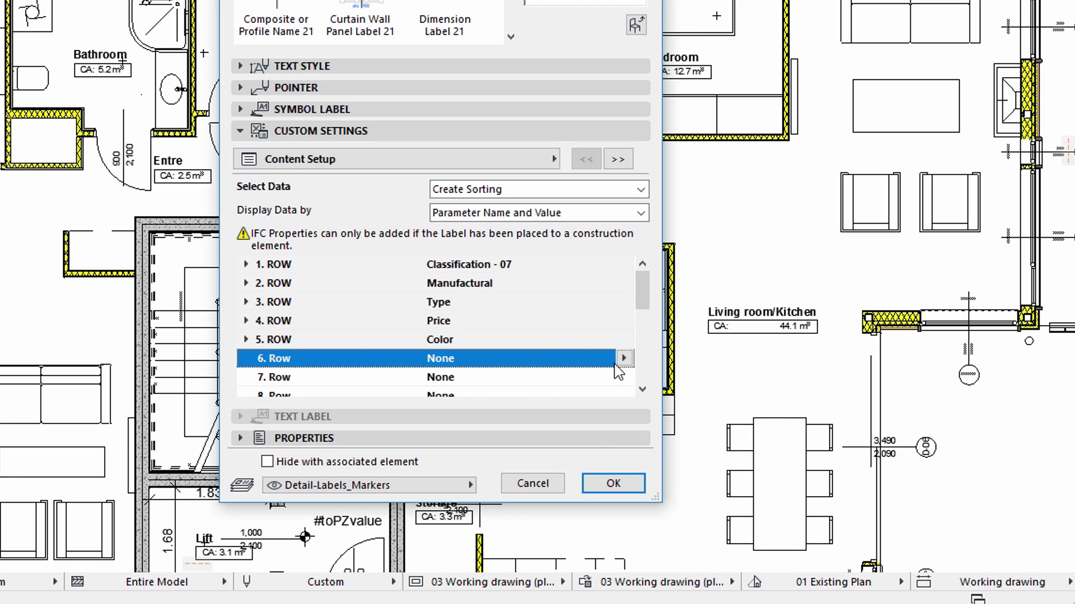
{"action": "left_click", "coordinate": [623, 358]}
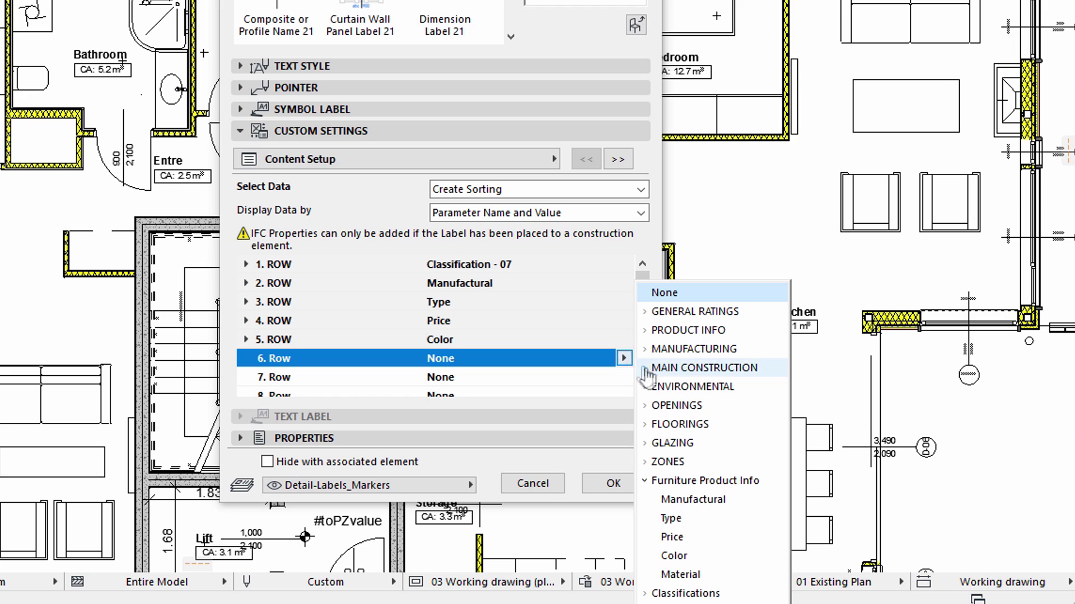
{"action": "left_click", "coordinate": [680, 575]}
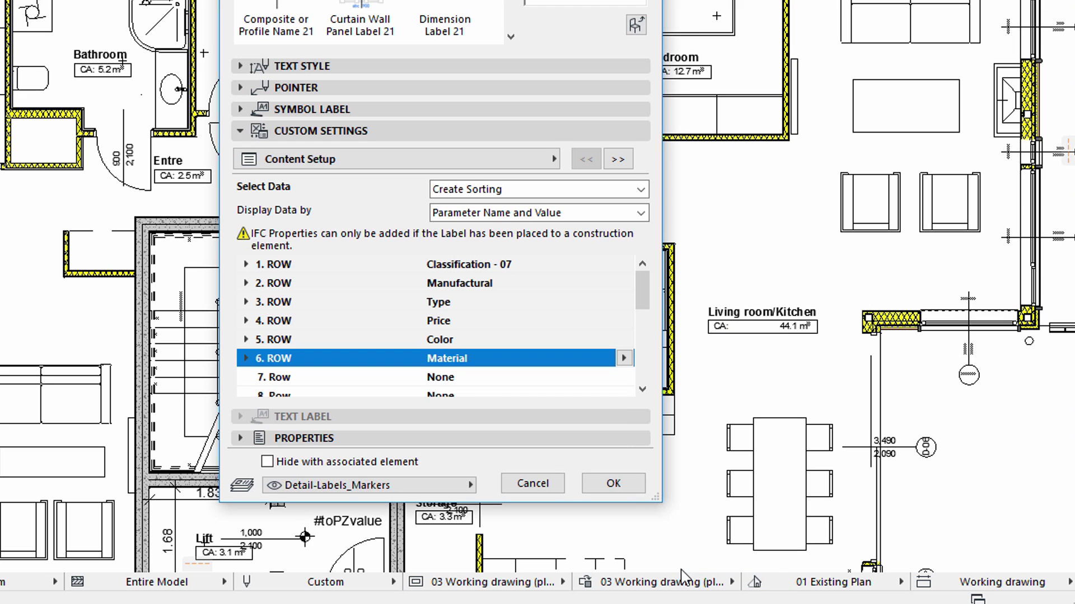
{"action": "left_click", "coordinate": [634, 487]}
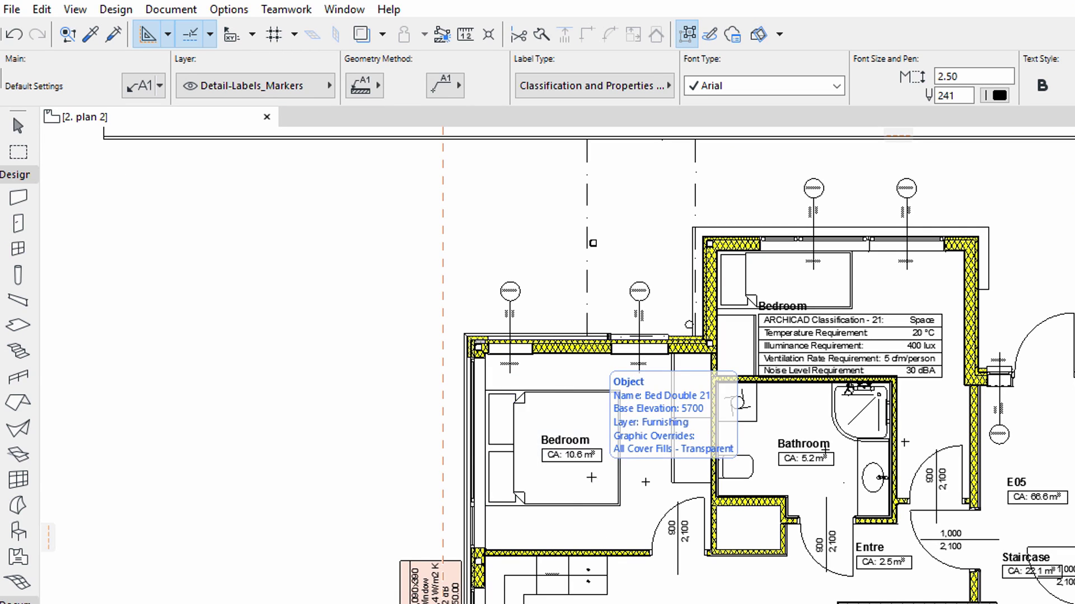
Step: Label the left bedroom's double bed and move the label above and left of it
{"action": "left_click", "coordinate": [592, 477]}
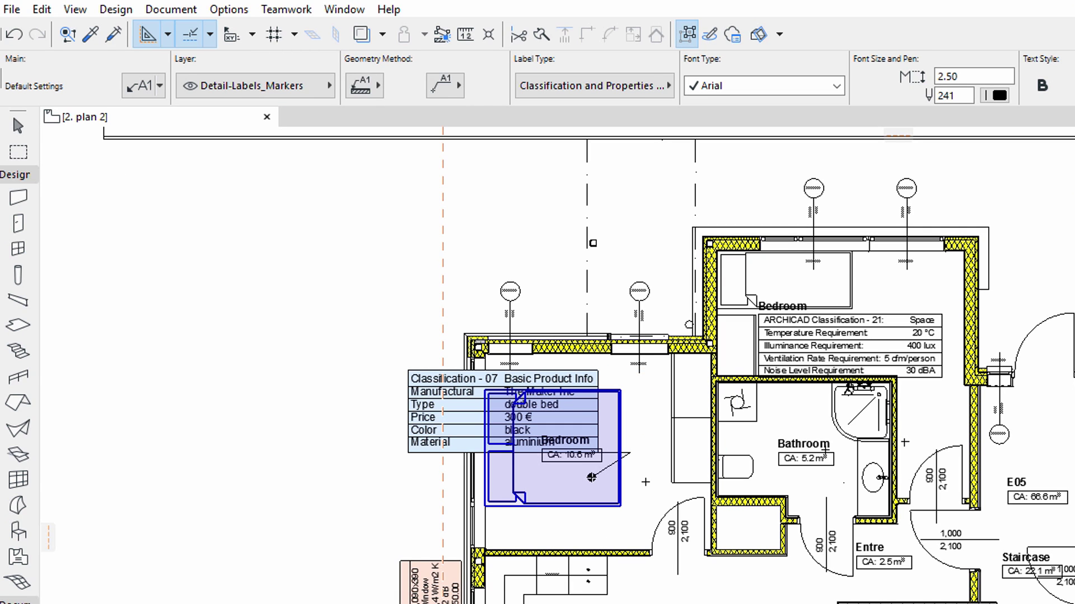
{"action": "left_click", "coordinate": [421, 456], "text": "shift"}
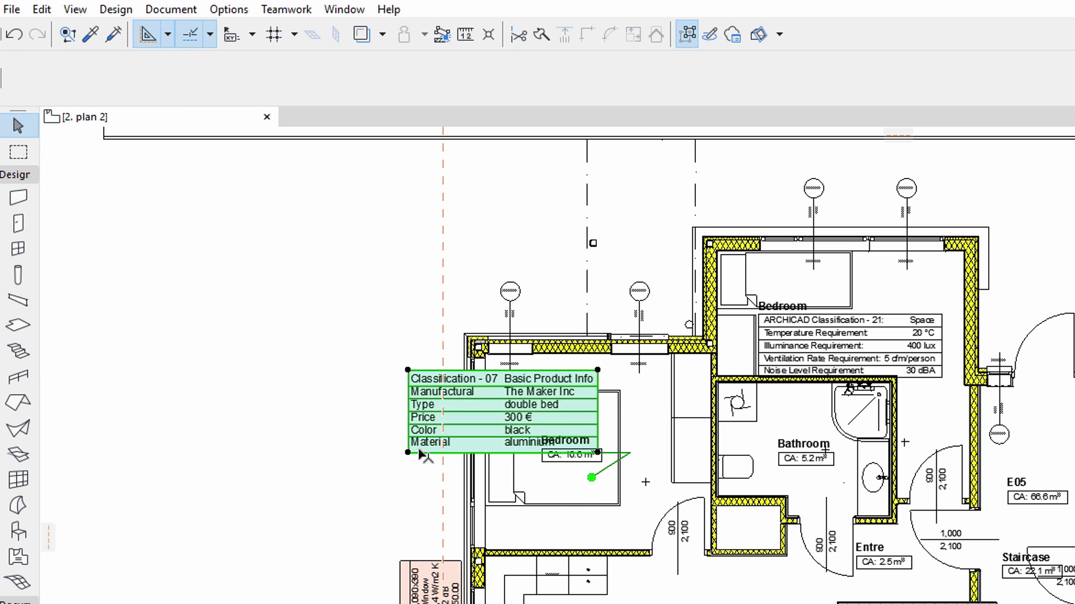
{"action": "left_click_drag", "start_coordinate": [598, 453], "coordinate": [391, 344]}
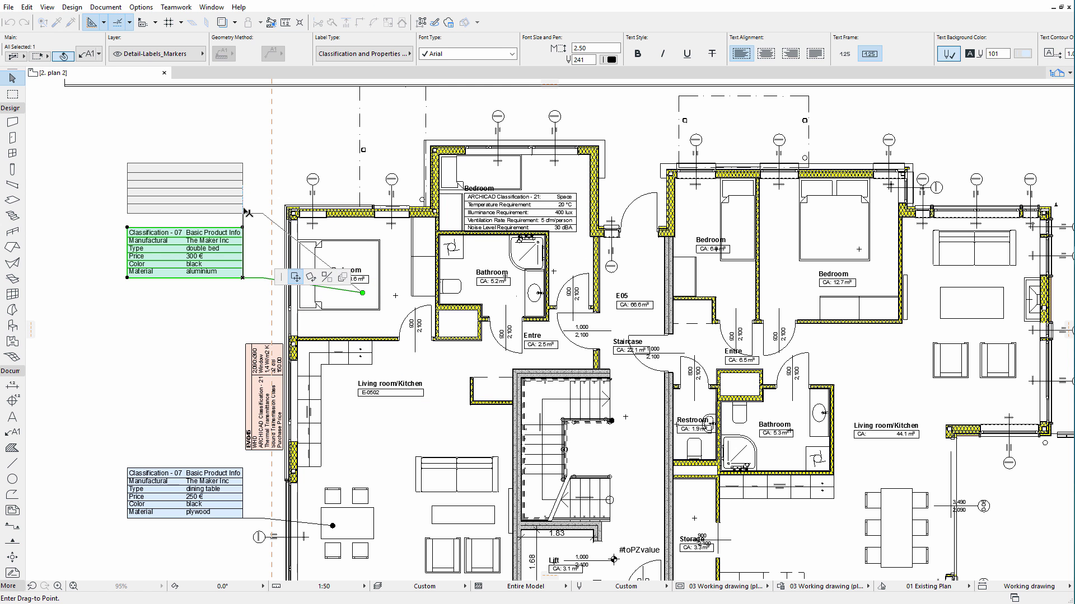
{"action": "left_click", "coordinate": [248, 192]}
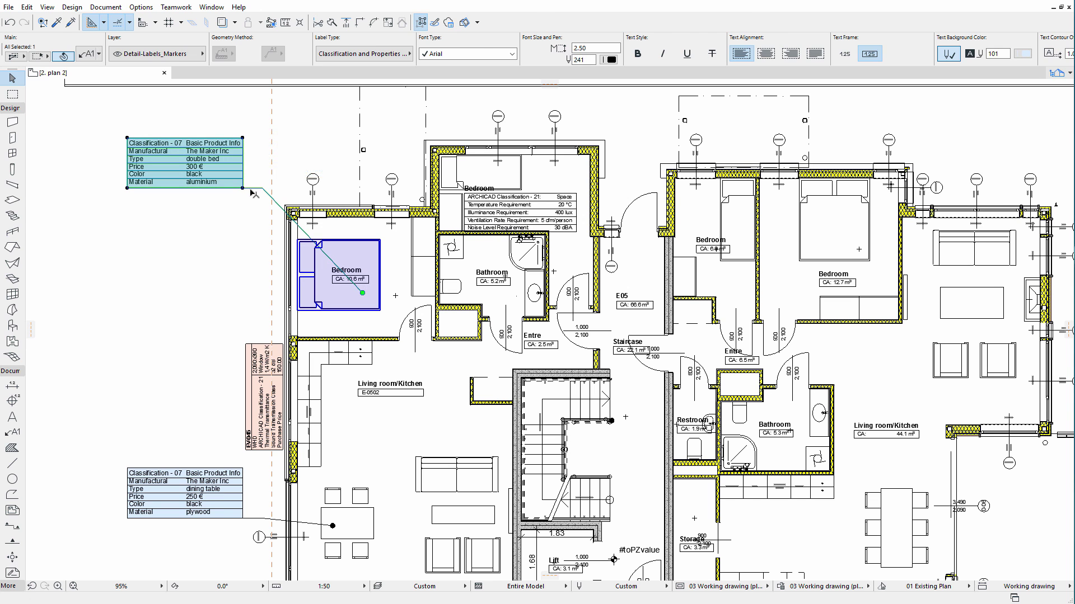
{"action": "key", "text": "Escape"}
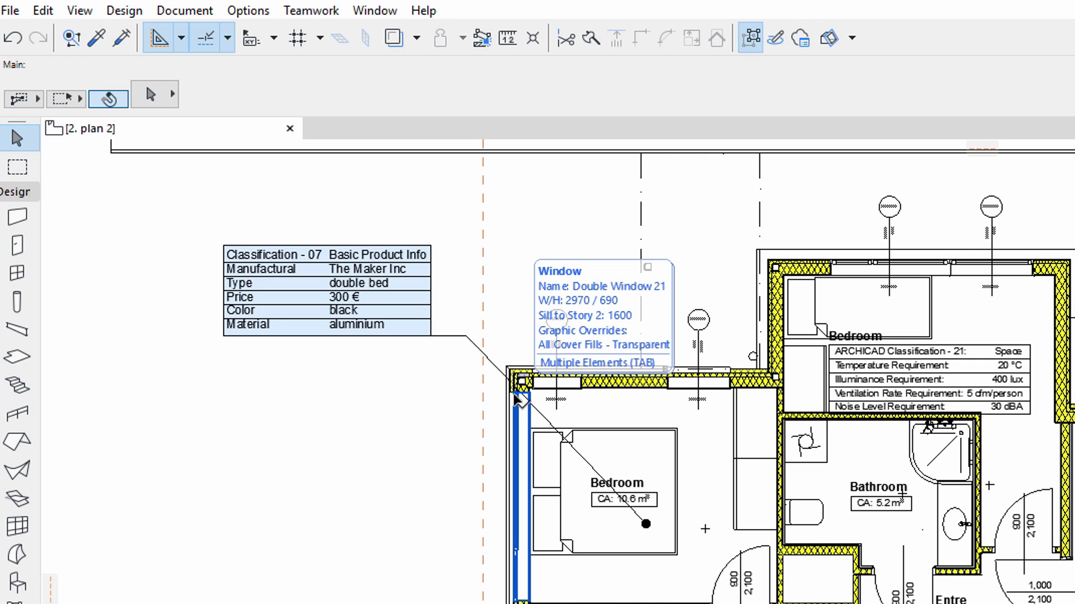
Step: Open the bedroom Double Window 21's settings, check its Window classification, and expand Dimension Marker
{"action": "left_click", "coordinate": [515, 395]}
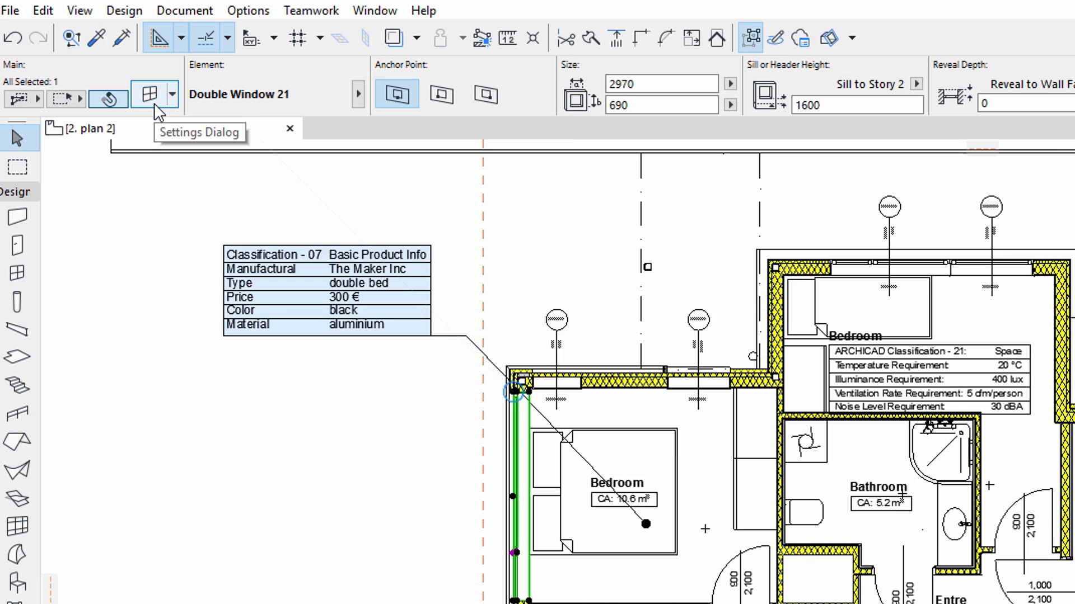
{"action": "left_click", "coordinate": [157, 106]}
{"action": "left_click", "coordinate": [1016, 480]}
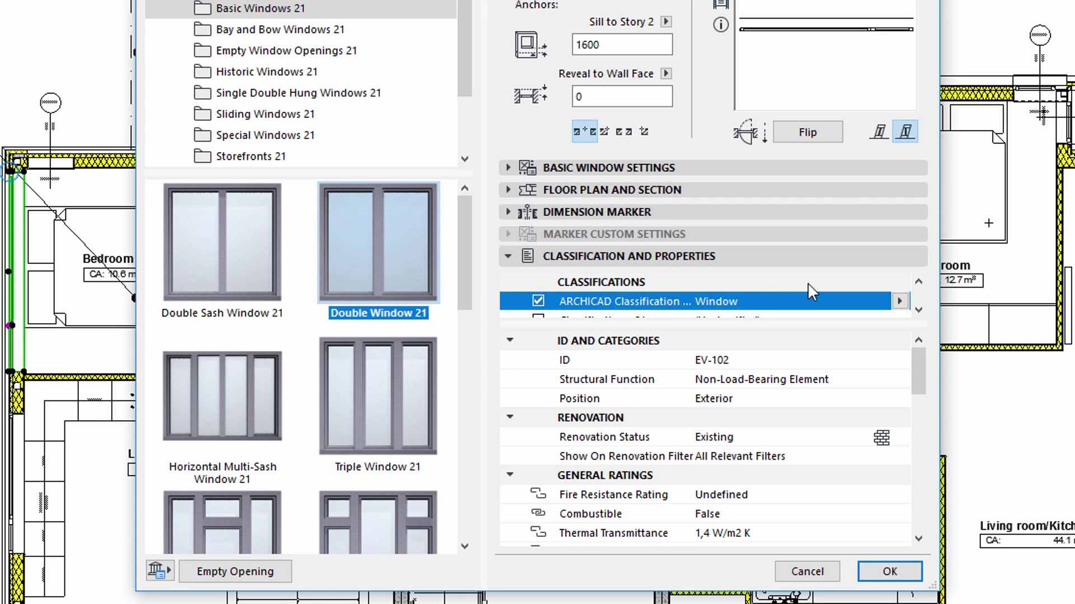
{"action": "left_click", "coordinate": [917, 311]}
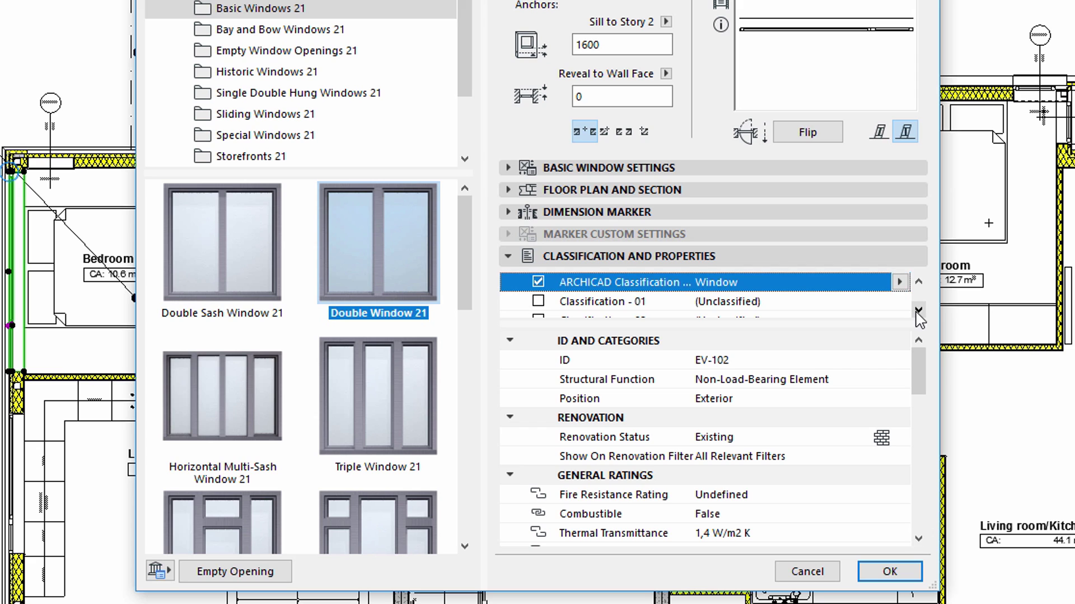
{"action": "left_click", "coordinate": [917, 311]}
{"action": "left_click", "coordinate": [917, 311]}
{"action": "left_click", "coordinate": [917, 311]}
{"action": "left_click", "coordinate": [917, 311]}
{"action": "left_click", "coordinate": [917, 311]}
{"action": "left_click", "coordinate": [918, 311]}
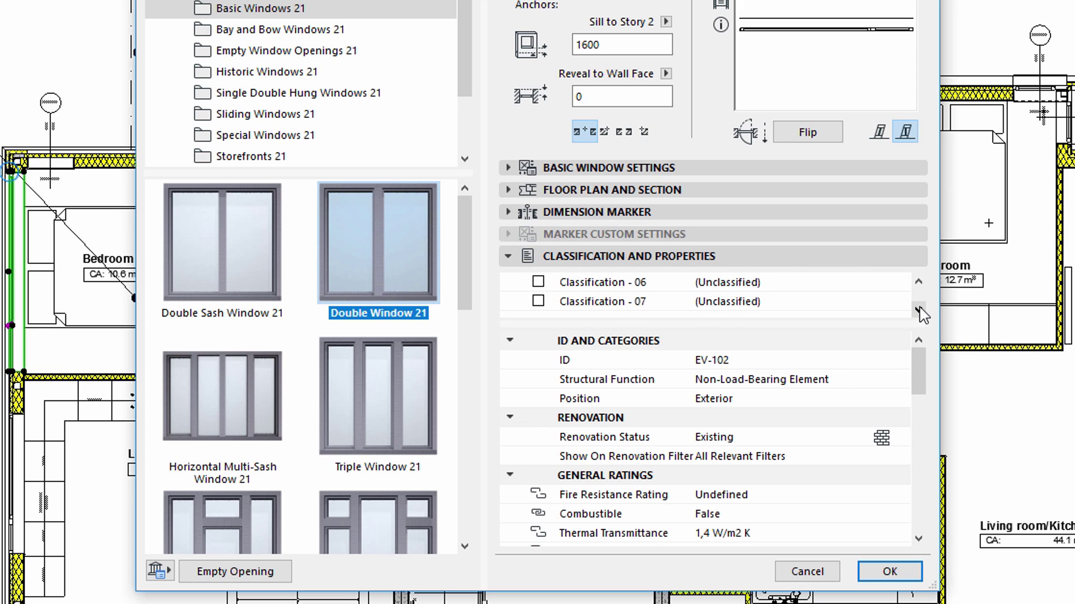
{"action": "scroll", "coordinate": [918, 283], "scroll_direction": "up", "scroll_amount": 3}
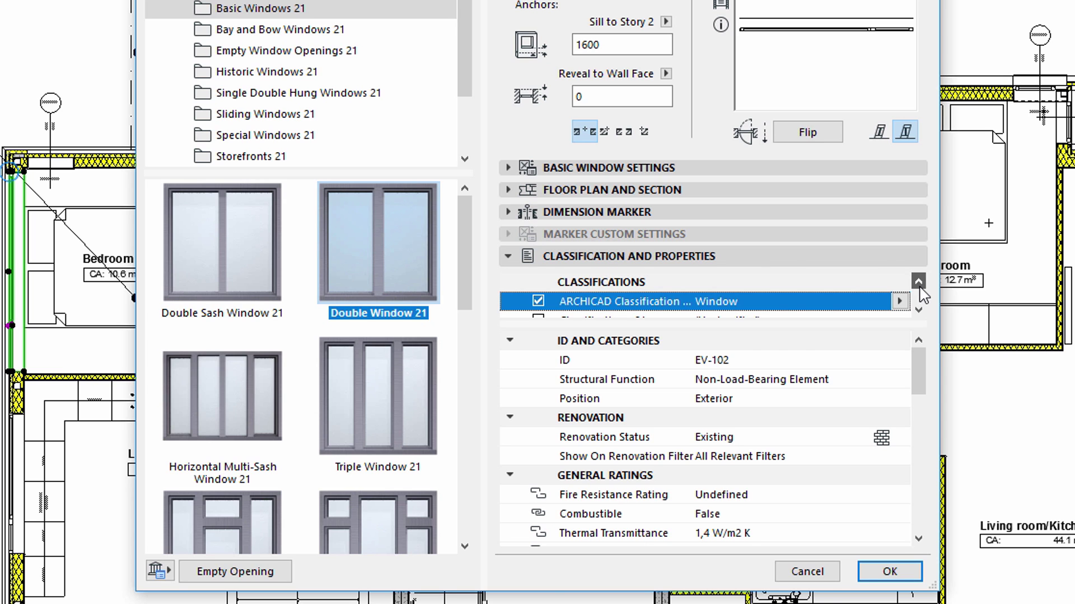
{"action": "left_click", "coordinate": [521, 212]}
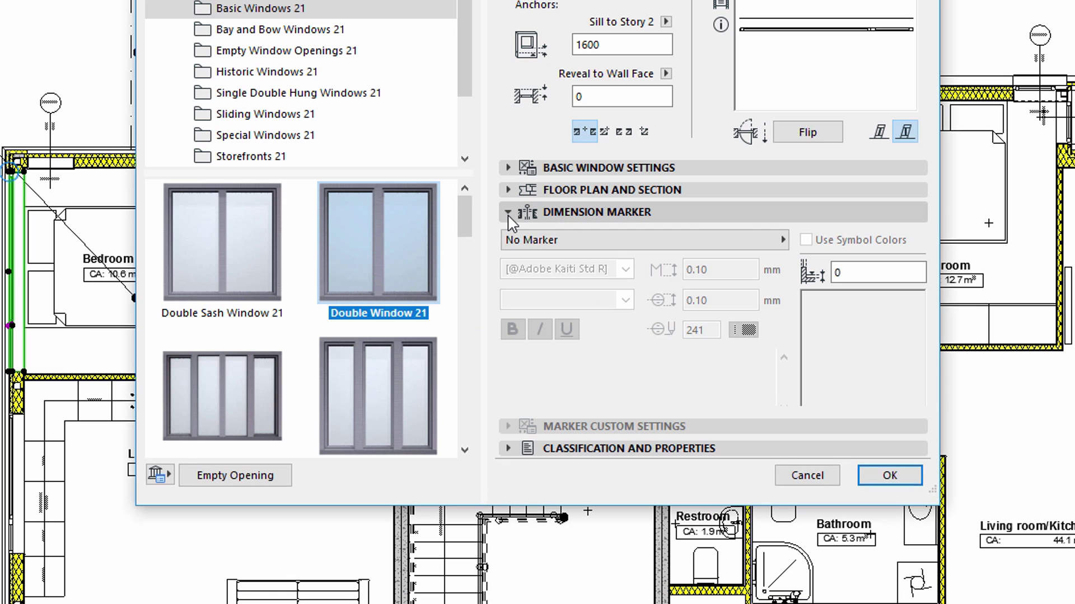
Step: Switch the window marker to Window Stamp 21
{"action": "left_click", "coordinate": [531, 241]}
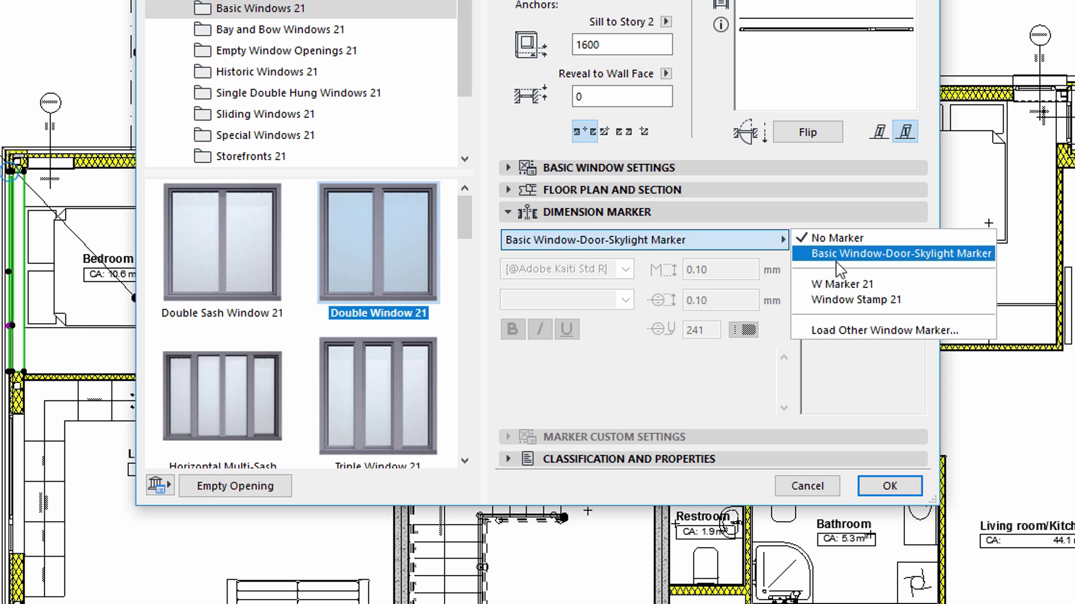
{"action": "left_click", "coordinate": [831, 300]}
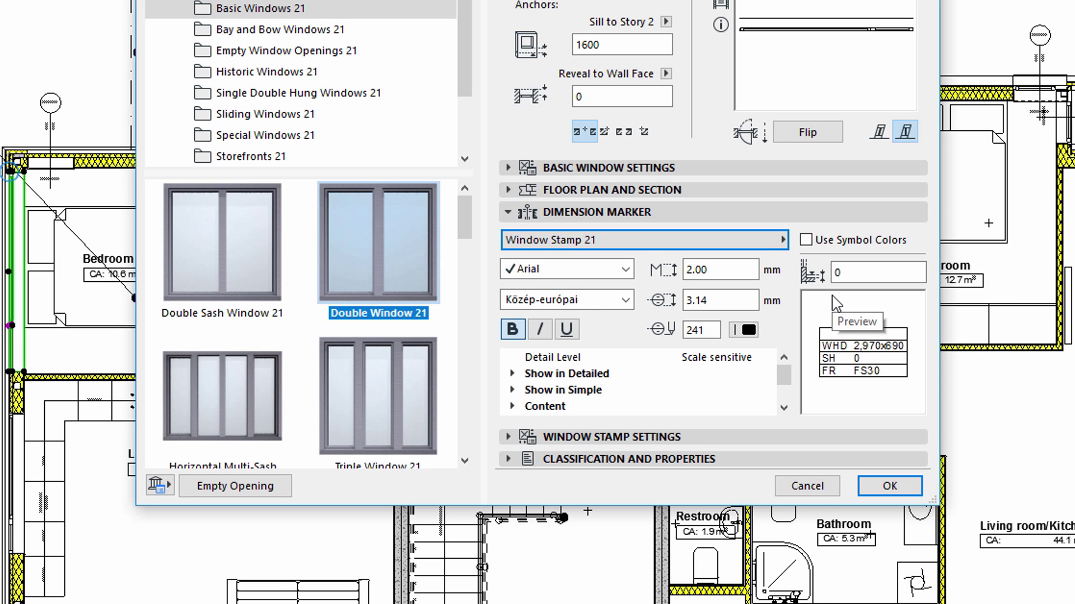
{"action": "left_click", "coordinate": [511, 213]}
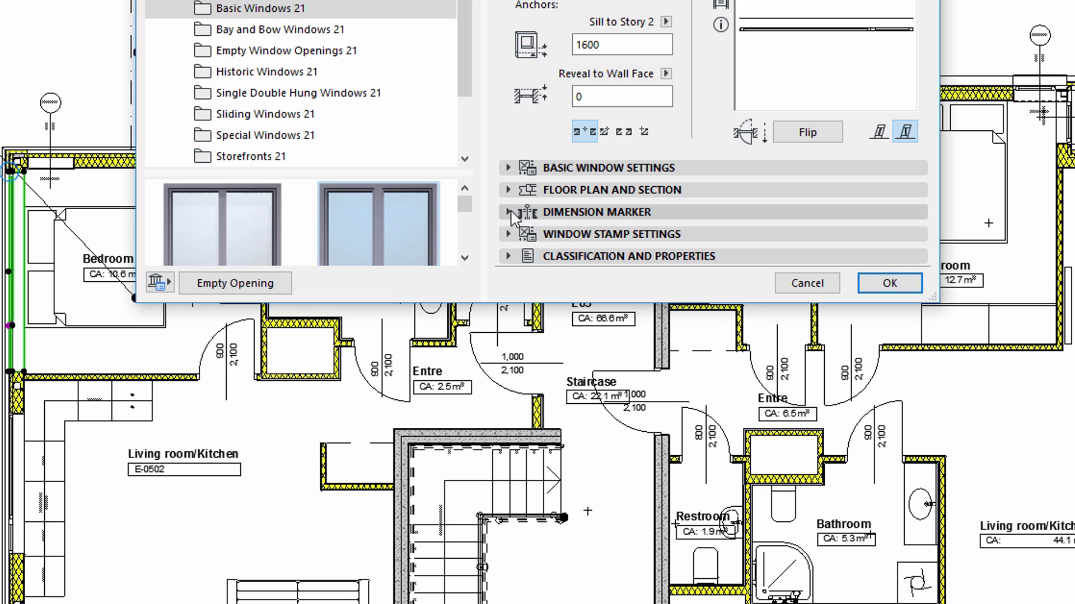
Step: Drop Fire Rating and Sill Height from stamp content; add Classification and Properties for both scale ranges
{"action": "left_click", "coordinate": [508, 235]}
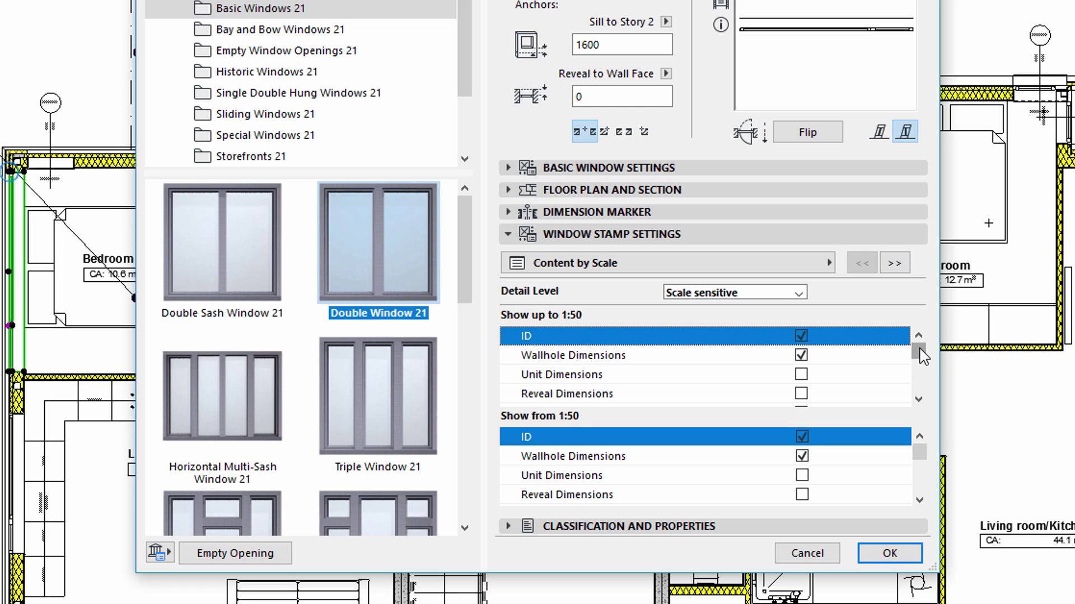
{"action": "left_click_drag", "start_coordinate": [921, 354], "coordinate": [918, 399]}
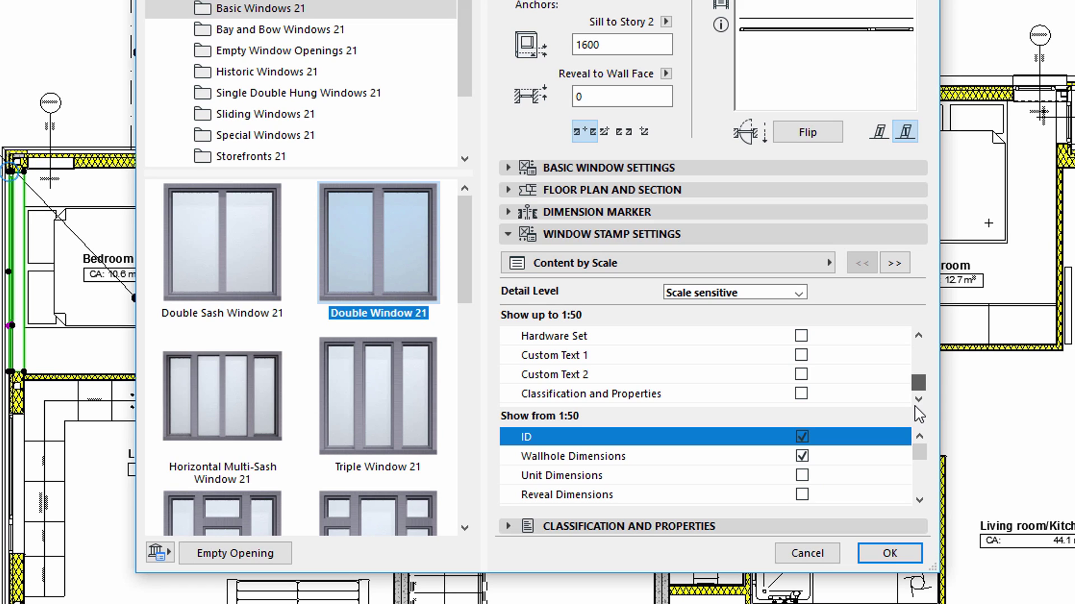
{"action": "left_click_drag", "start_coordinate": [919, 386], "coordinate": [918, 367]}
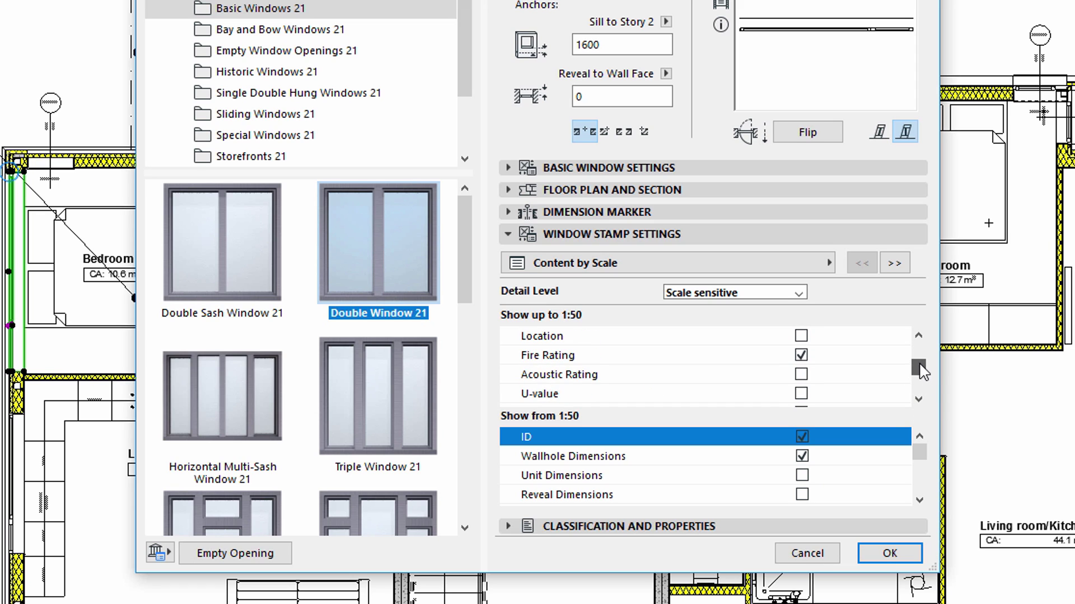
{"action": "left_click", "coordinate": [801, 356]}
{"action": "left_click_drag", "start_coordinate": [920, 376], "coordinate": [919, 356]}
{"action": "left_click", "coordinate": [801, 377]}
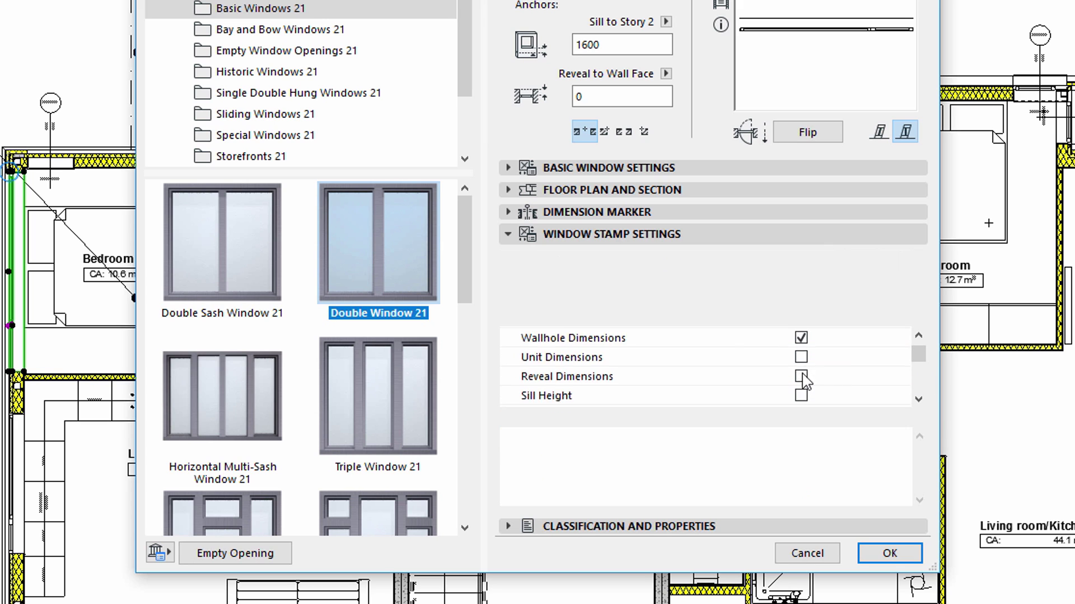
{"action": "scroll", "coordinate": [926, 367], "scroll_direction": "down", "scroll_amount": 3}
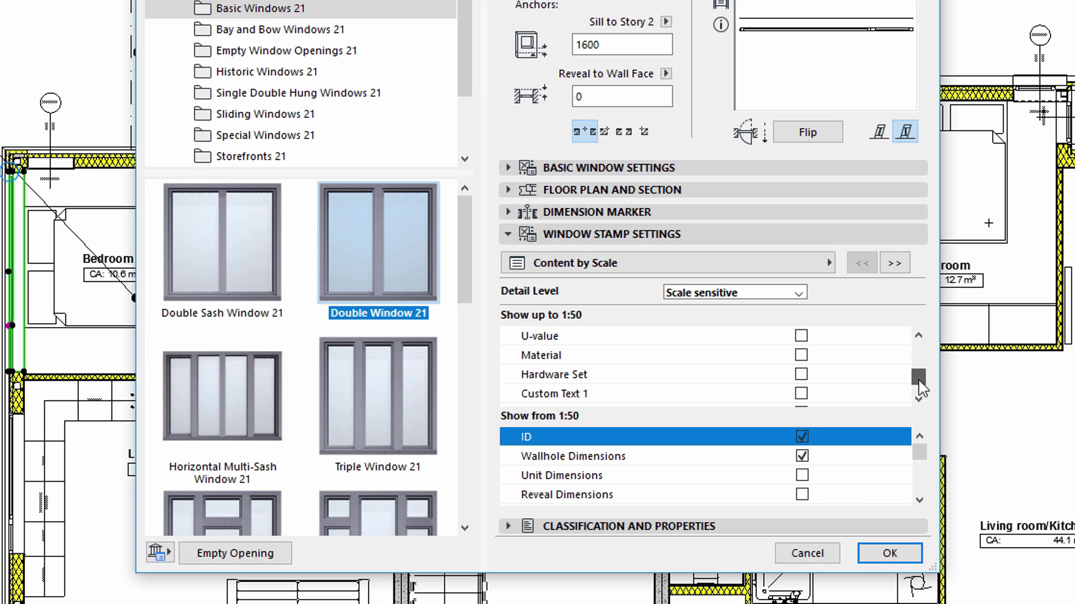
{"action": "left_click", "coordinate": [799, 394]}
{"action": "left_click_drag", "start_coordinate": [918, 449], "coordinate": [919, 493]}
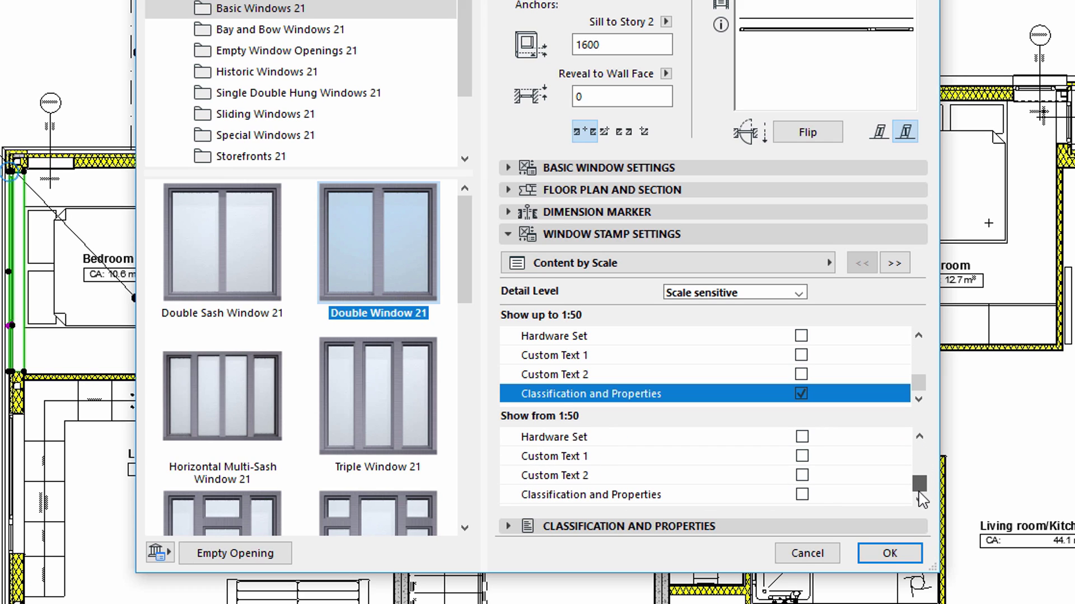
{"action": "left_click", "coordinate": [801, 495]}
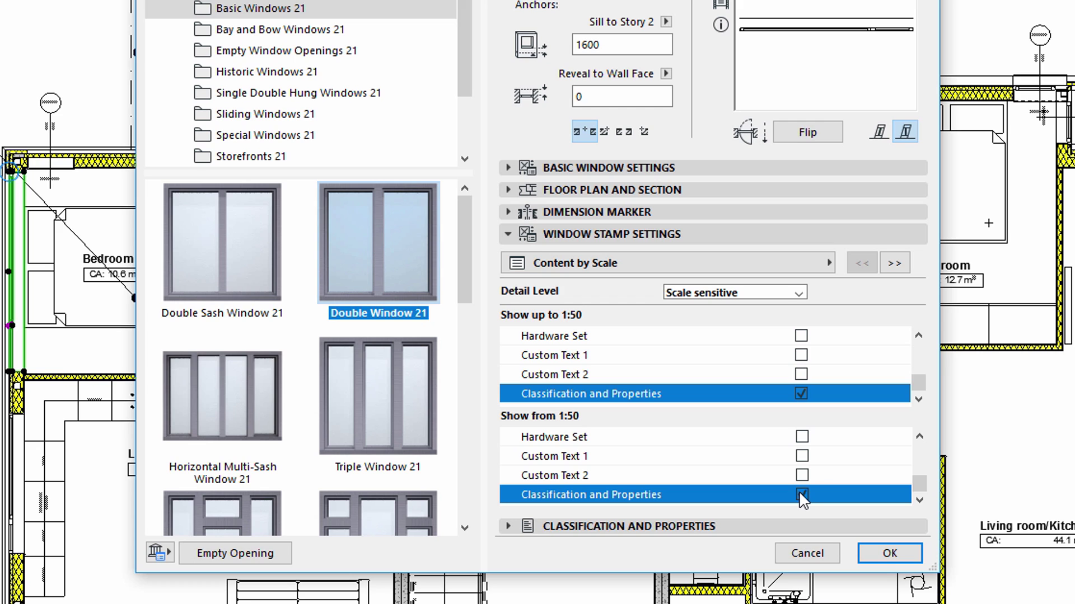
Step: Page forward past Content 1–3 to the stamp's Classification and Properties page
{"action": "left_click", "coordinate": [900, 272]}
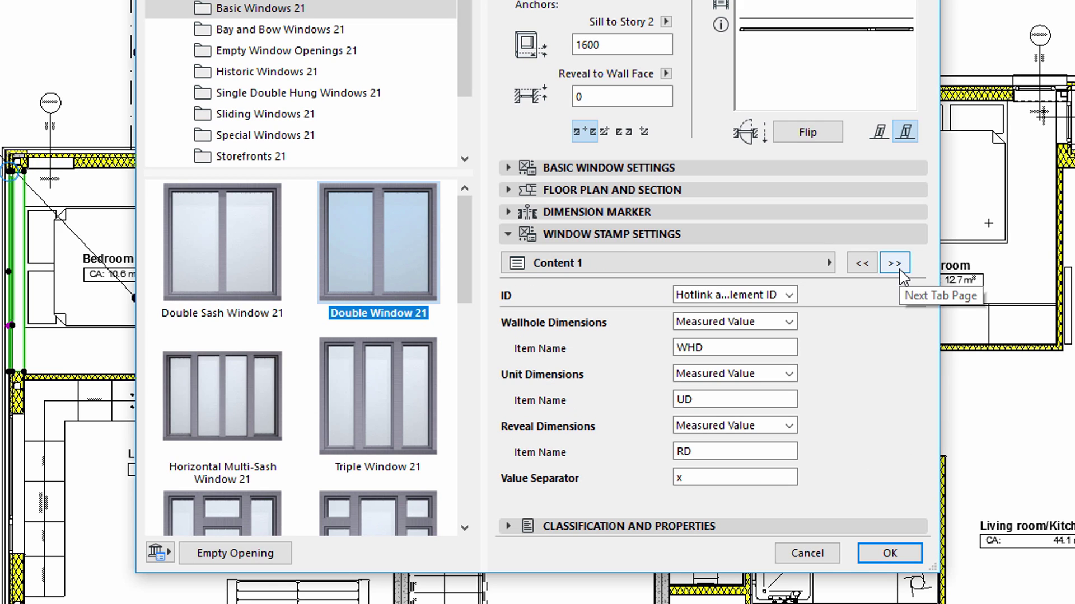
{"action": "left_click", "coordinate": [901, 273]}
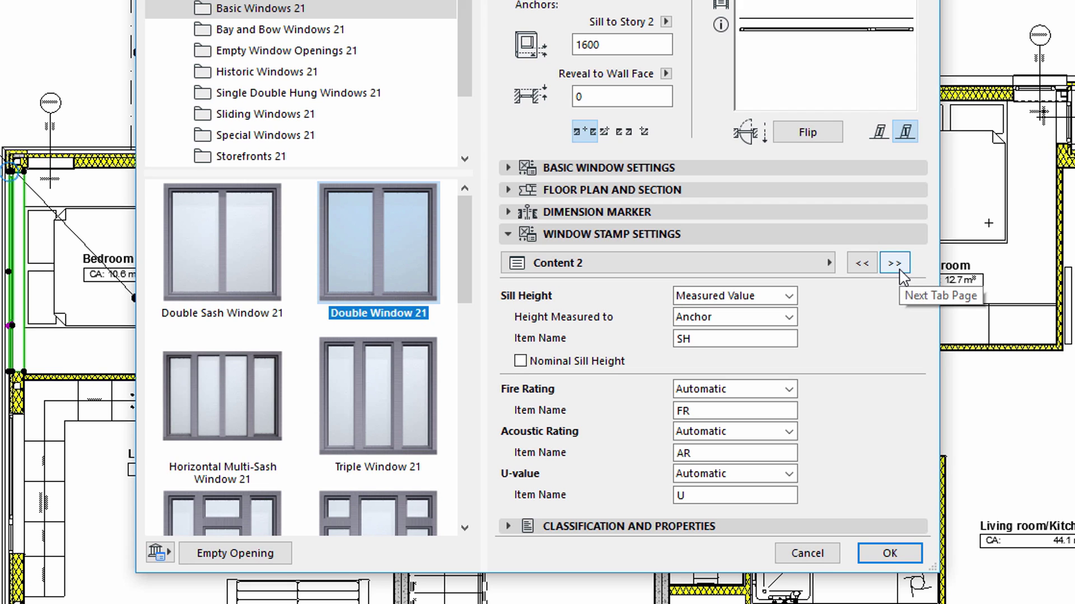
{"action": "left_click", "coordinate": [901, 272]}
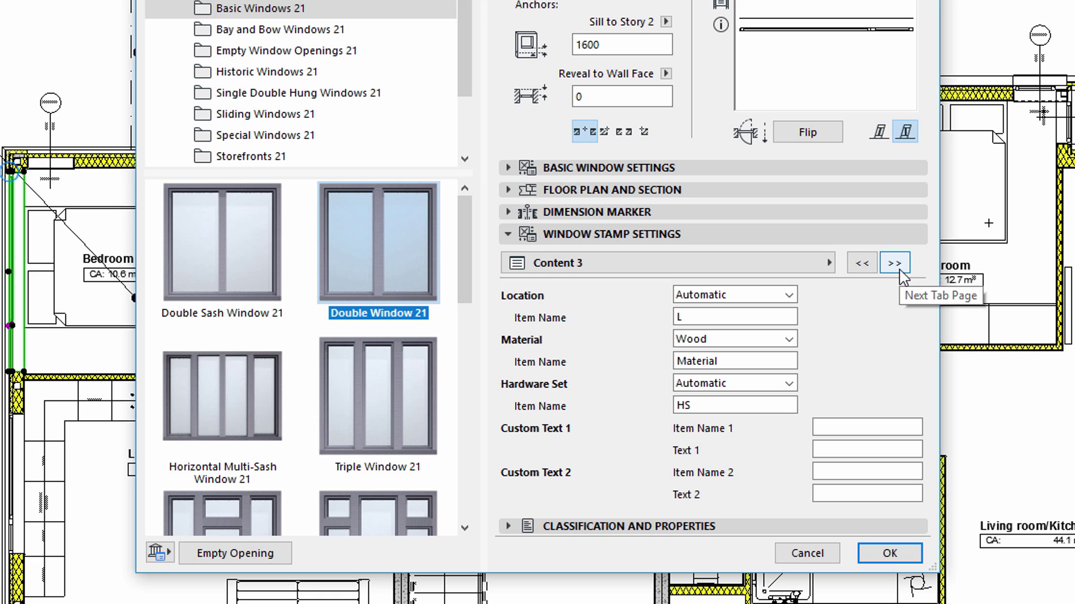
{"action": "left_click", "coordinate": [901, 273]}
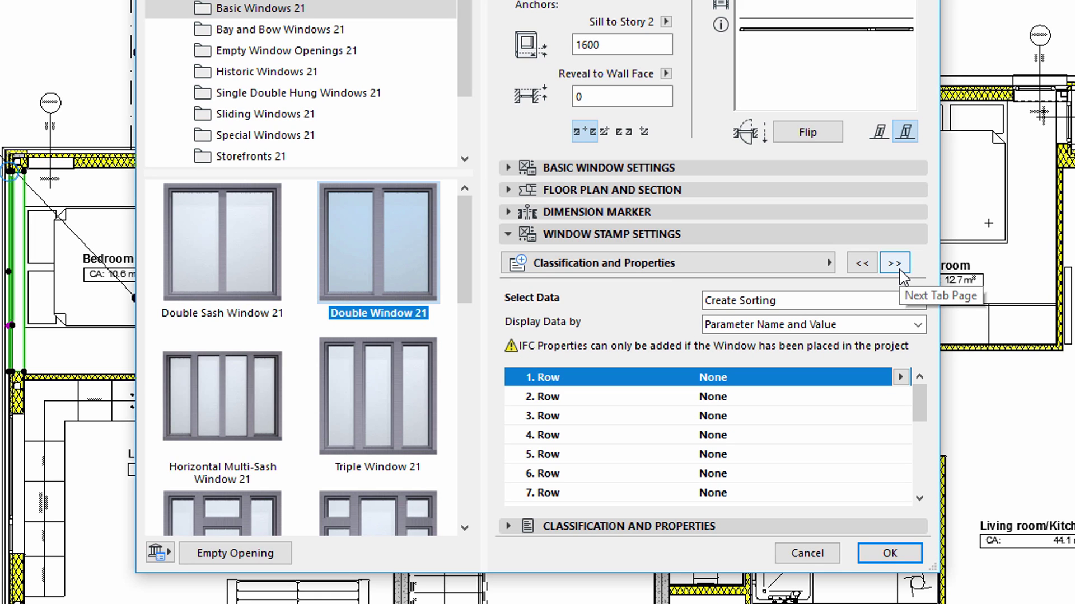
Step: Set stamp row 1 to ARCHICAD Classification - 21 and row 2 to Thermal Transmittance
{"action": "left_click", "coordinate": [901, 380]}
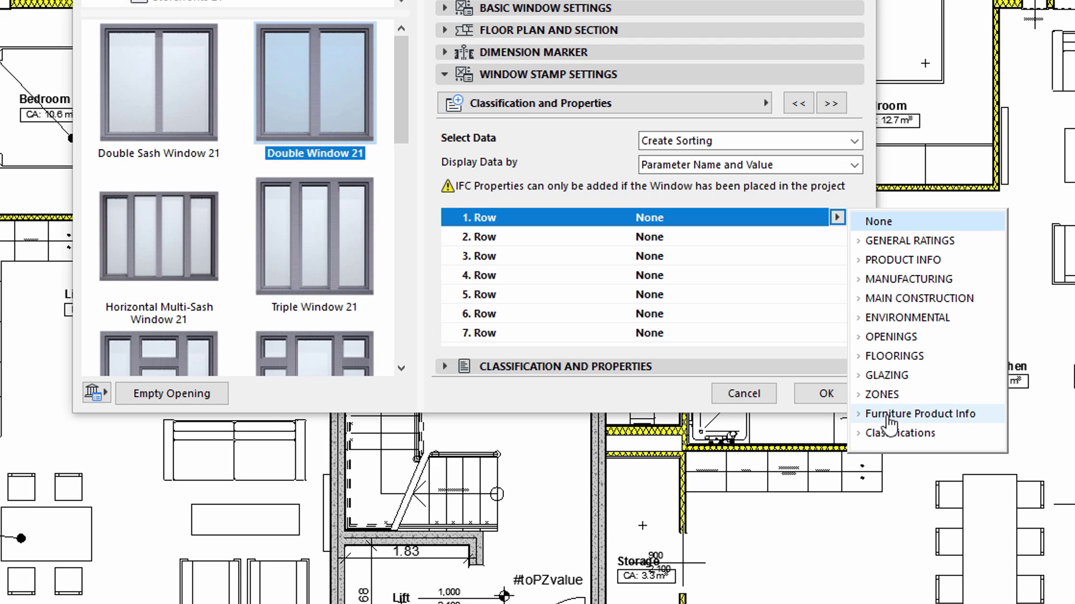
{"action": "left_click", "coordinate": [887, 433]}
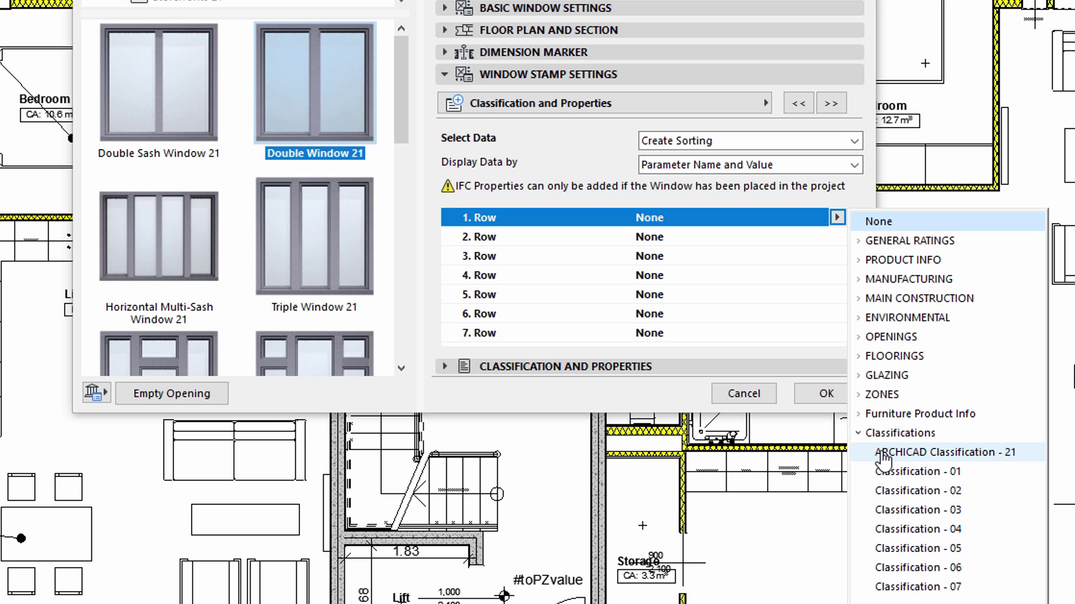
{"action": "left_click", "coordinate": [881, 452]}
{"action": "left_click", "coordinate": [833, 237]}
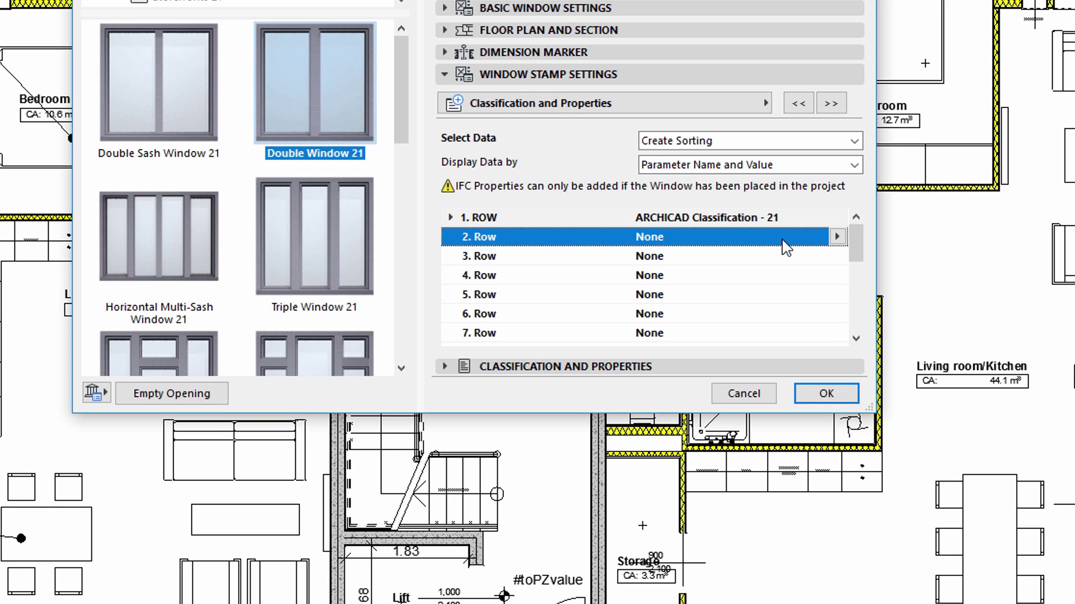
{"action": "left_click", "coordinate": [837, 237]}
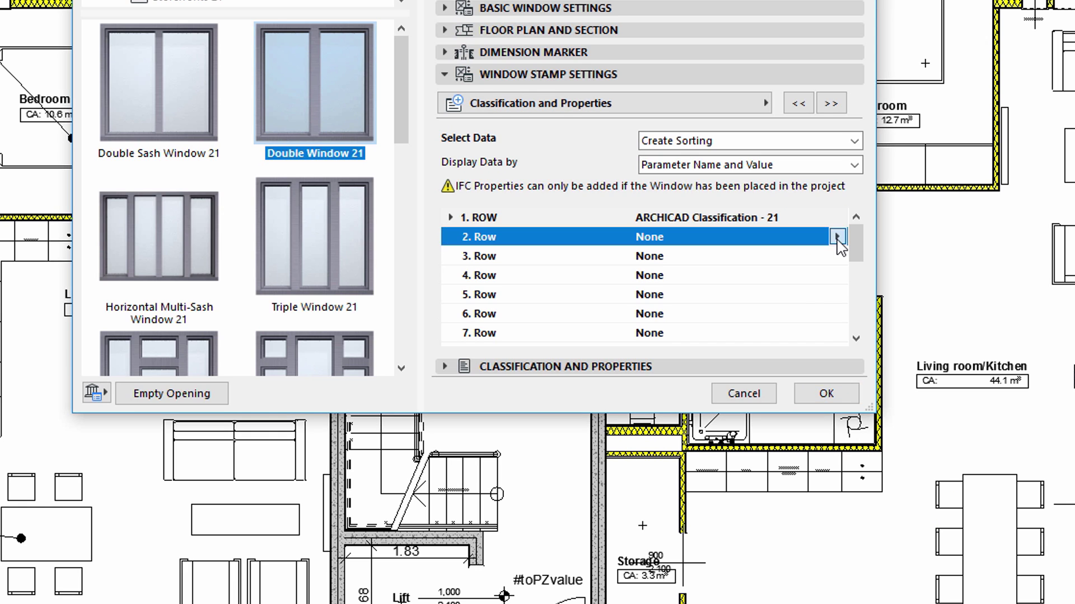
{"action": "left_click", "coordinate": [858, 261]}
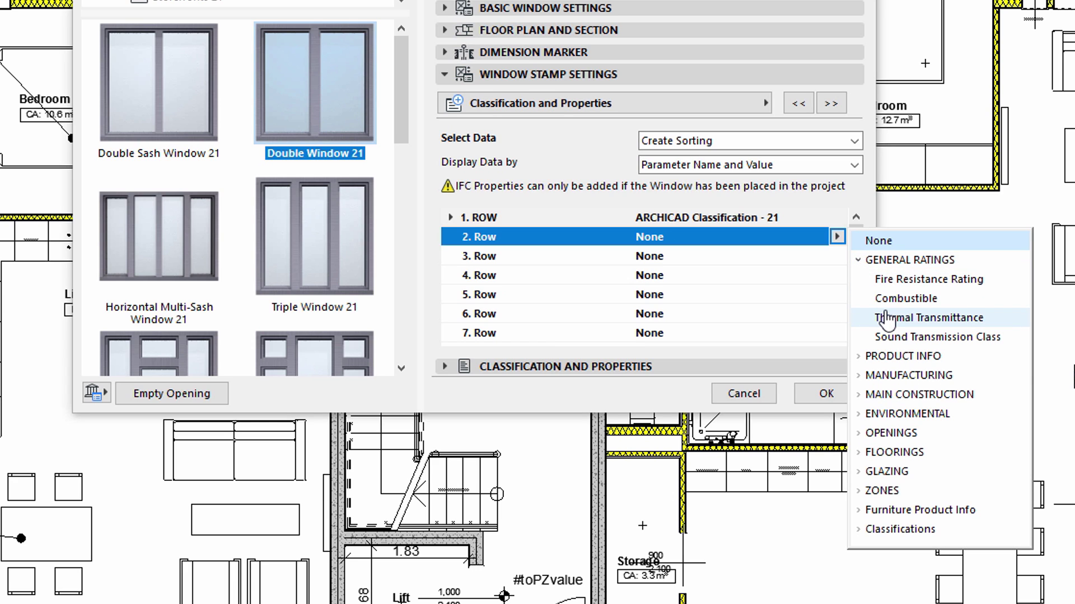
{"action": "left_click", "coordinate": [886, 318]}
Step: Set stamp row 3 to Sound Transmission Class and row 4 to Purchase Price
{"action": "left_click", "coordinate": [837, 256]}
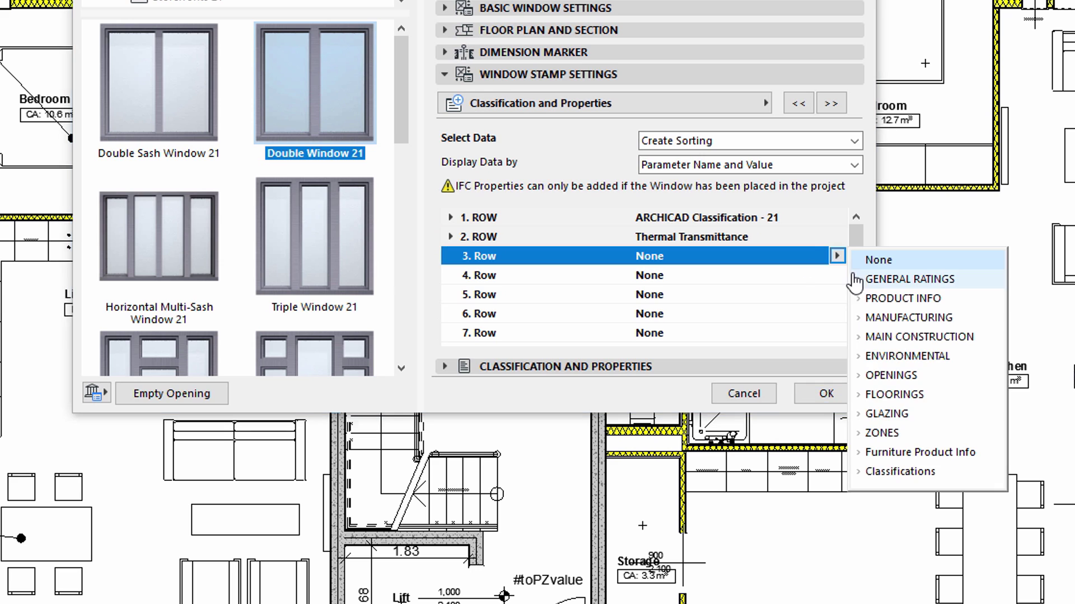
{"action": "left_click", "coordinate": [859, 280]}
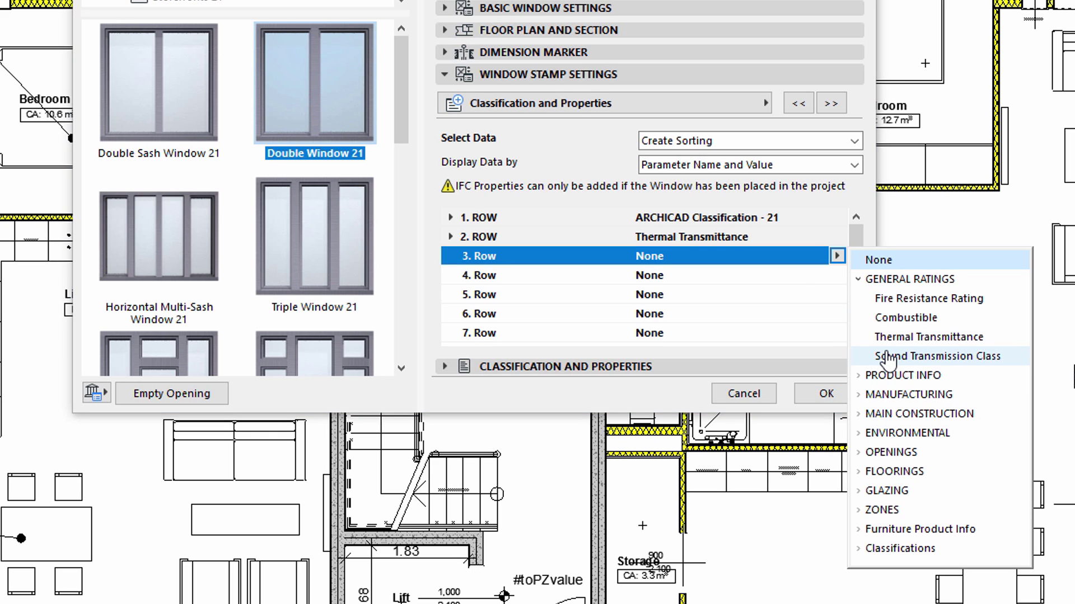
{"action": "left_click", "coordinate": [889, 356]}
{"action": "left_click", "coordinate": [780, 280]}
{"action": "left_click", "coordinate": [836, 275]}
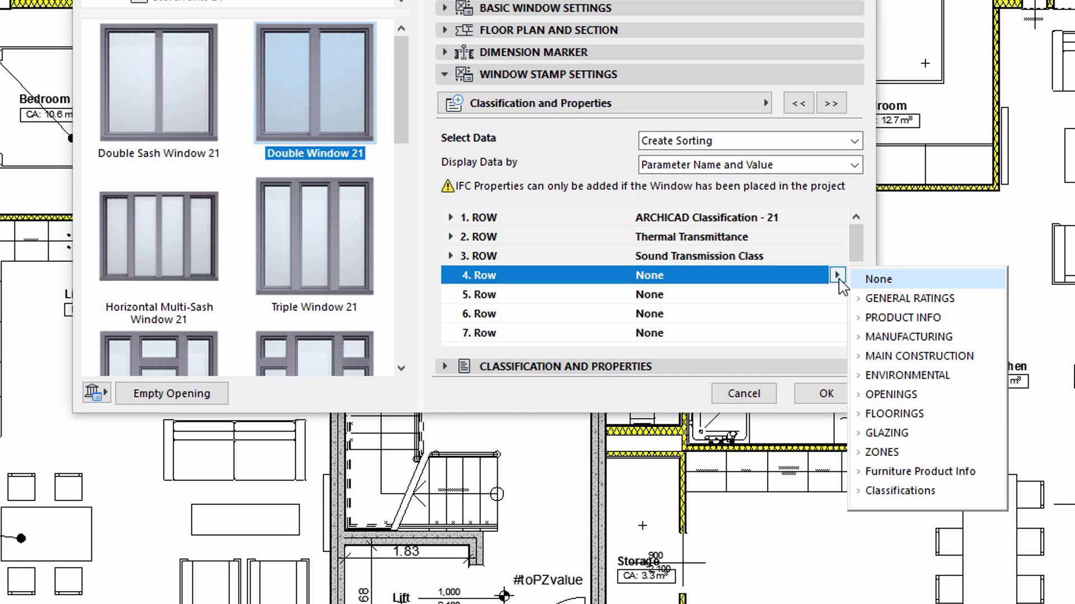
{"action": "left_click", "coordinate": [876, 318]}
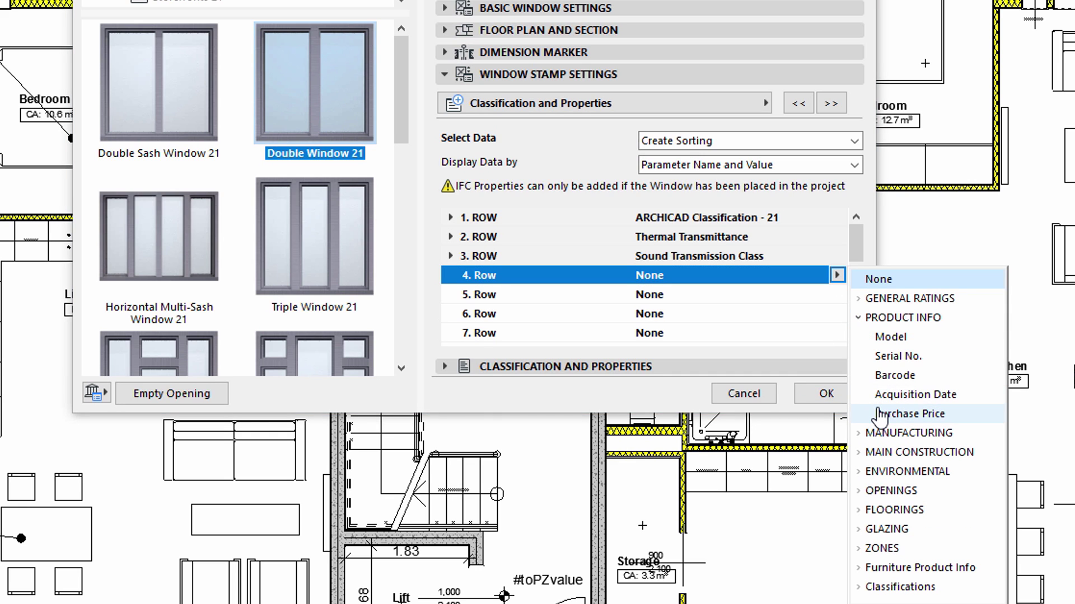
{"action": "left_click", "coordinate": [880, 414]}
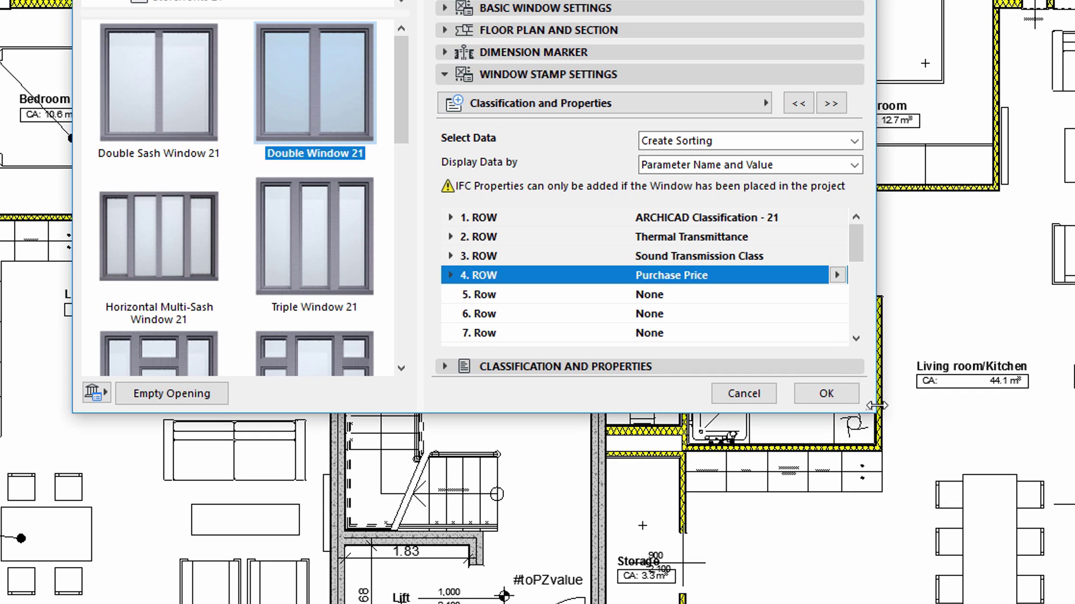
Step: Give the window stamp frame Style 5 on the Frame and Dimension Units page
{"action": "left_click", "coordinate": [832, 104]}
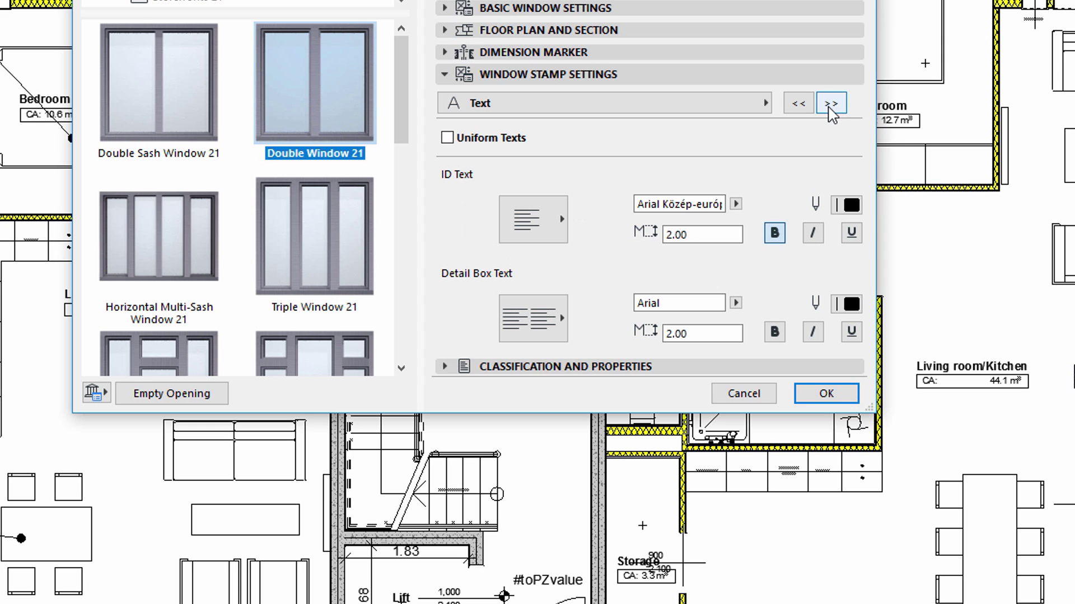
{"action": "left_click", "coordinate": [832, 104]}
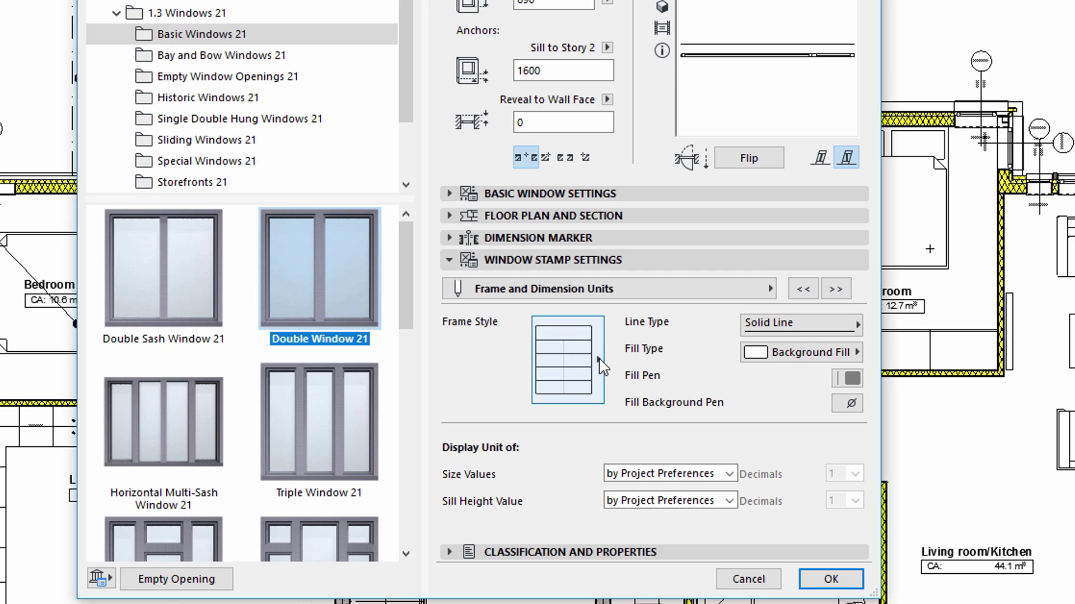
{"action": "left_click", "coordinate": [593, 177]}
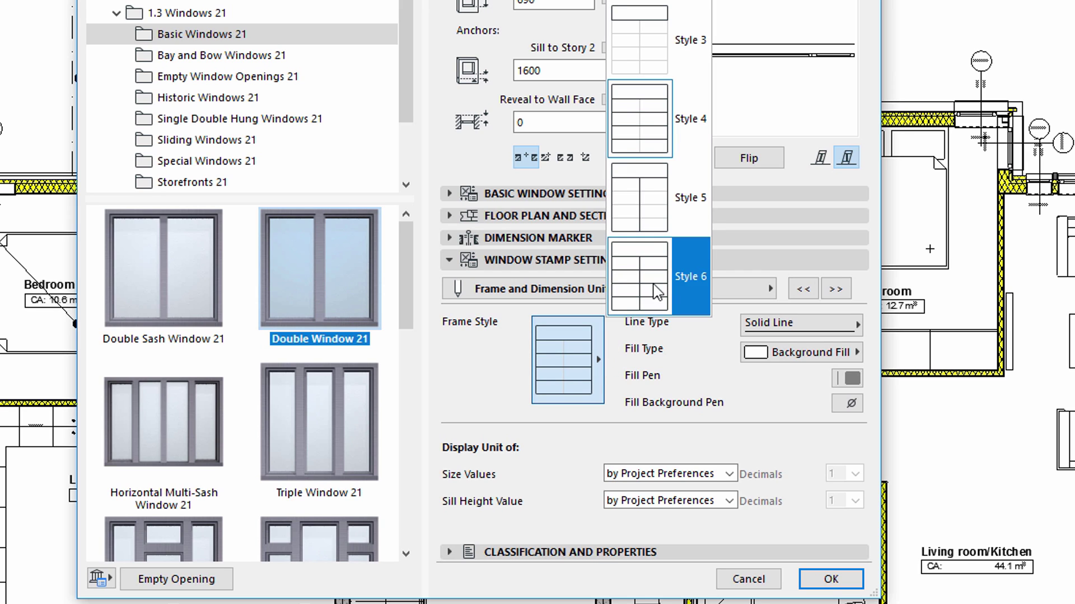
{"action": "left_click", "coordinate": [670, 210]}
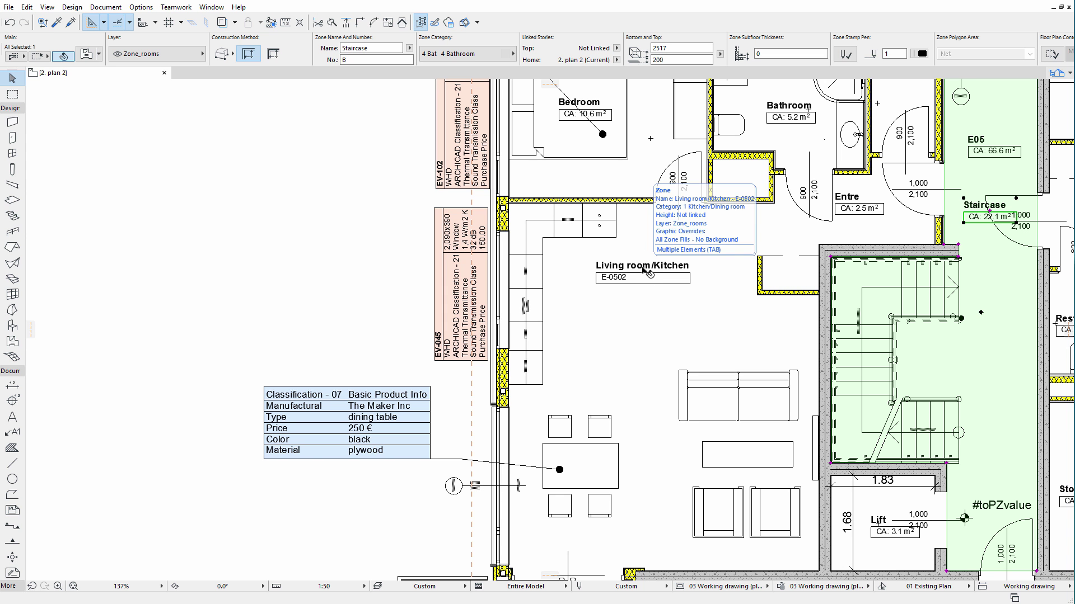
Step: Select the Living room/Kitchen zone and open its Zone Selection Settings
{"action": "left_click", "coordinate": [643, 270]}
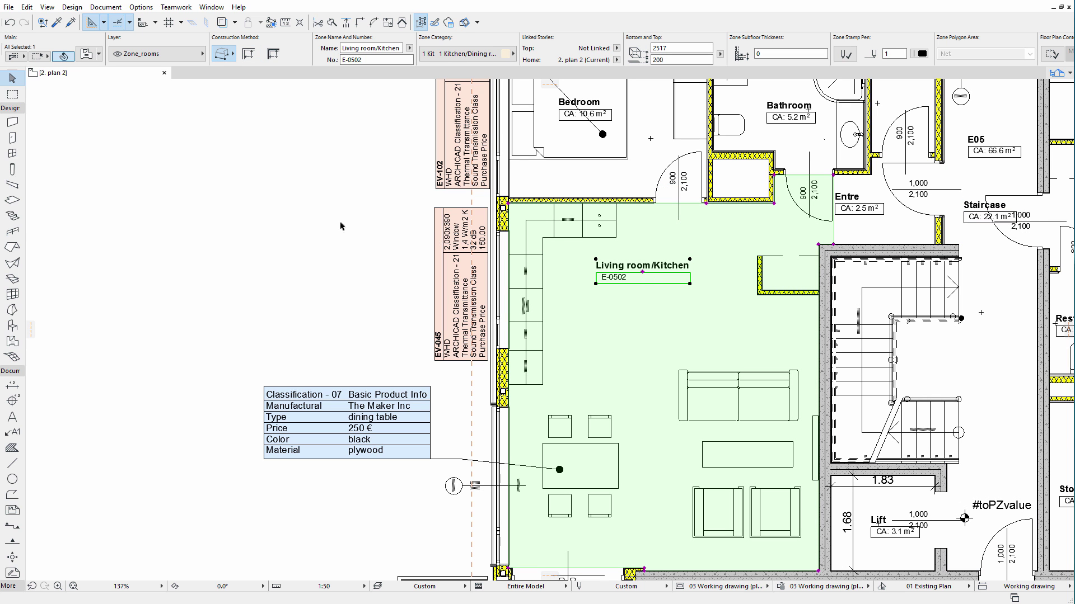
{"action": "left_click", "coordinate": [87, 56]}
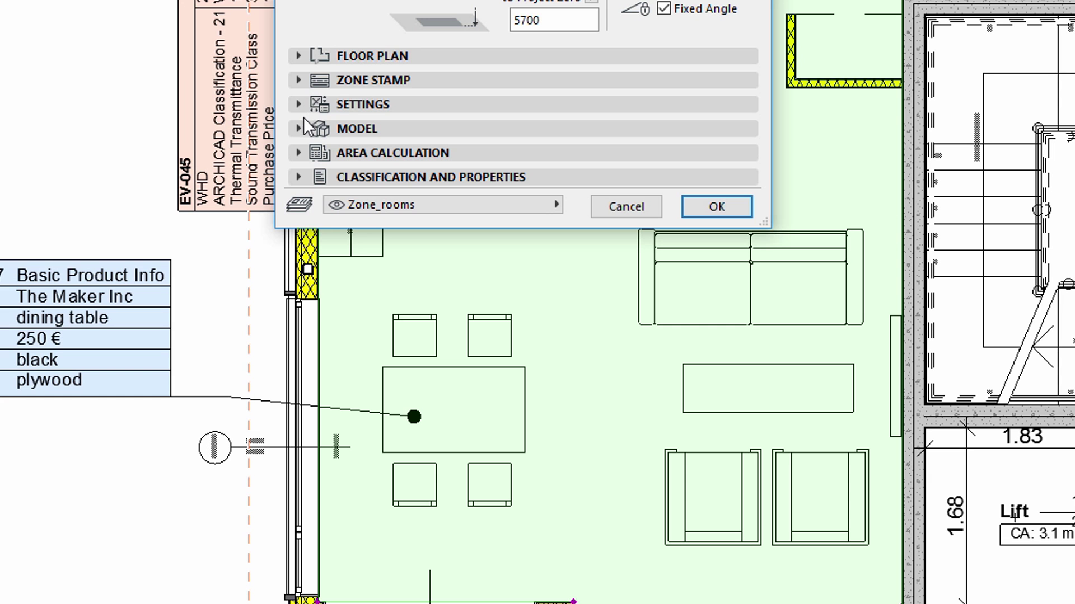
Step: Remove Empty Row, Identification and Apartment Details from the zone stamp content, showing the classification page
{"action": "left_click", "coordinate": [299, 104]}
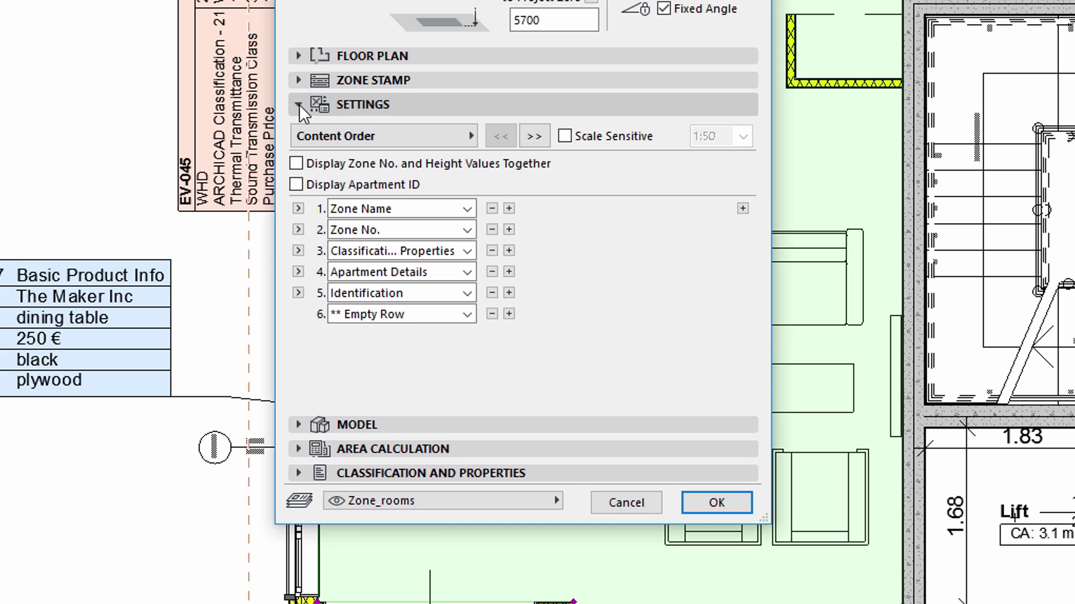
{"action": "left_click", "coordinate": [347, 130]}
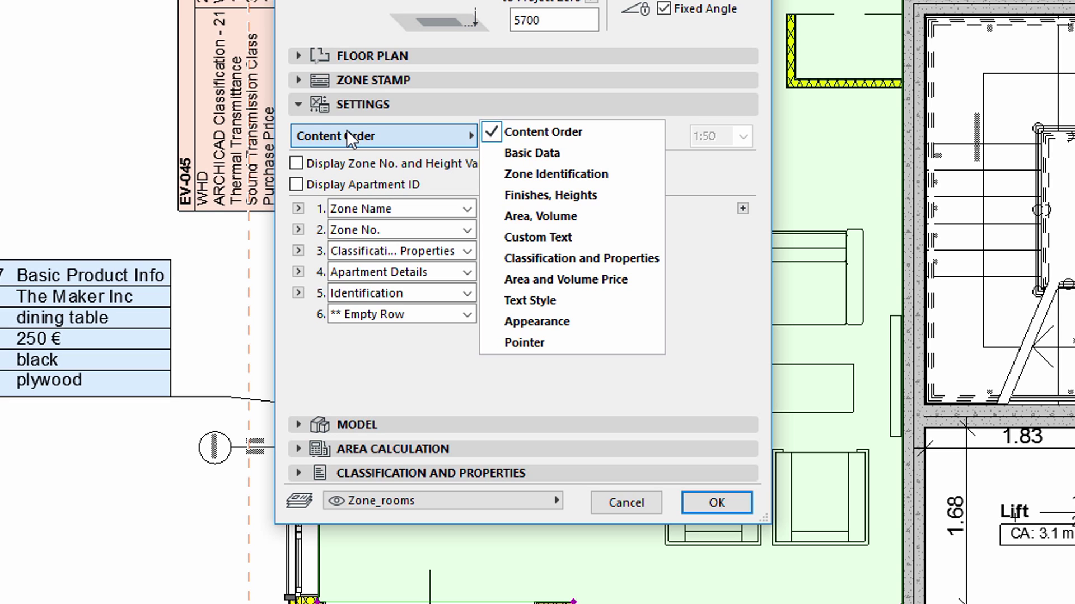
{"action": "left_click", "coordinate": [347, 129]}
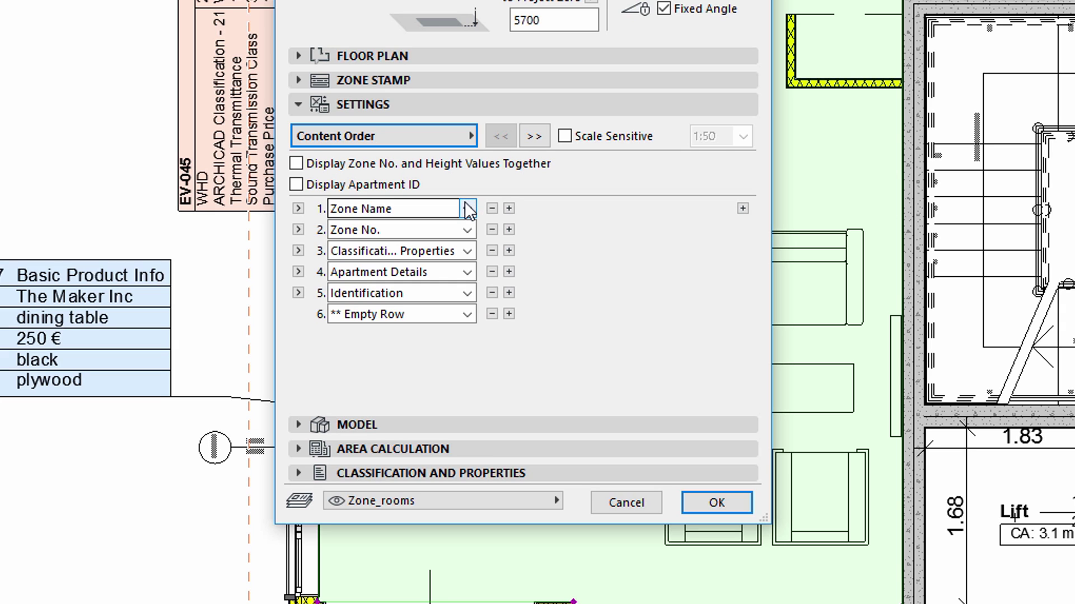
{"action": "left_click", "coordinate": [491, 312]}
{"action": "left_click", "coordinate": [491, 293]}
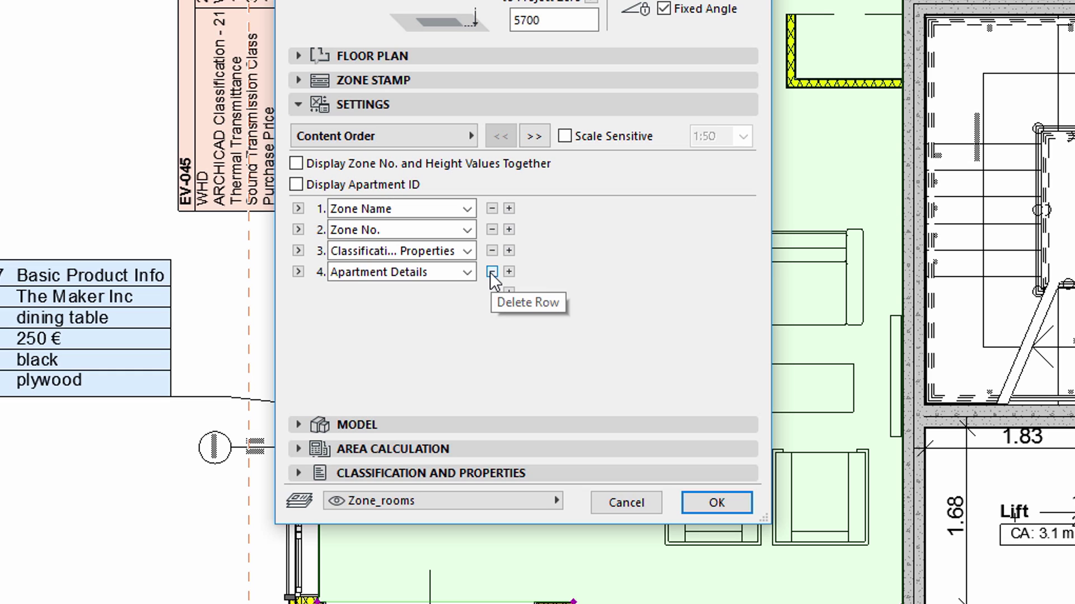
{"action": "left_click", "coordinate": [491, 272]}
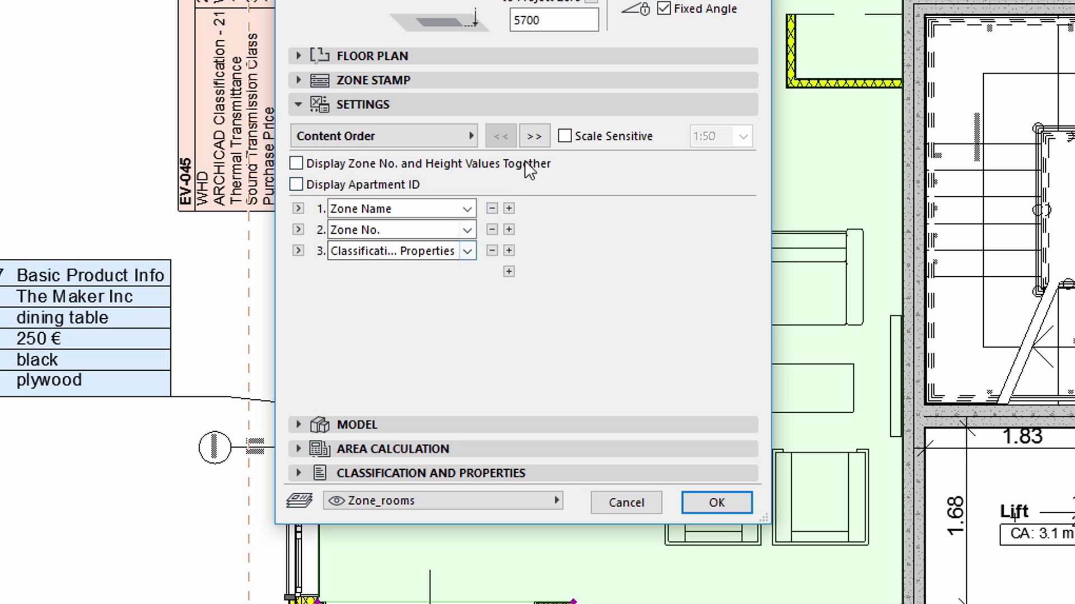
{"action": "left_click", "coordinate": [533, 139]}
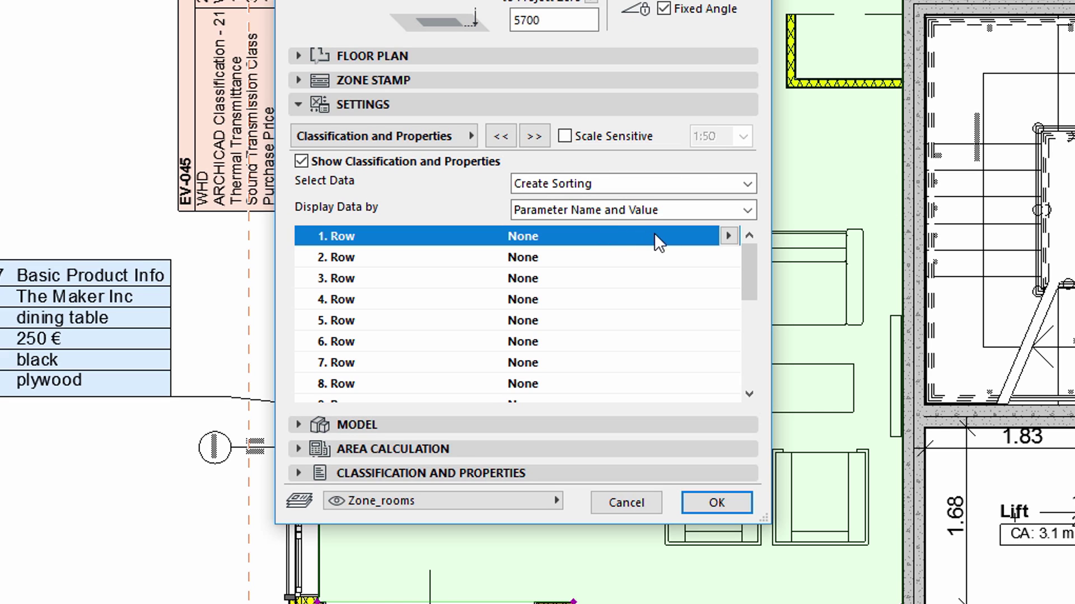
Step: Set stamp rows 1–3 to ARCHICAD Classification - 21, Temperature Requirement and Illuminance Requirement
{"action": "left_click", "coordinate": [728, 236]}
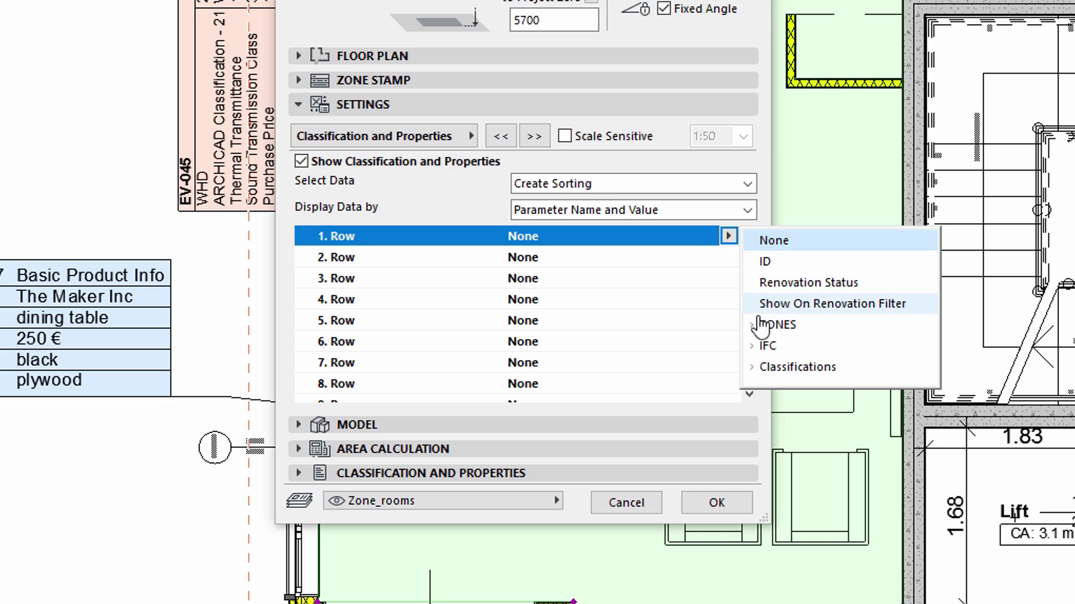
{"action": "left_click", "coordinate": [757, 367]}
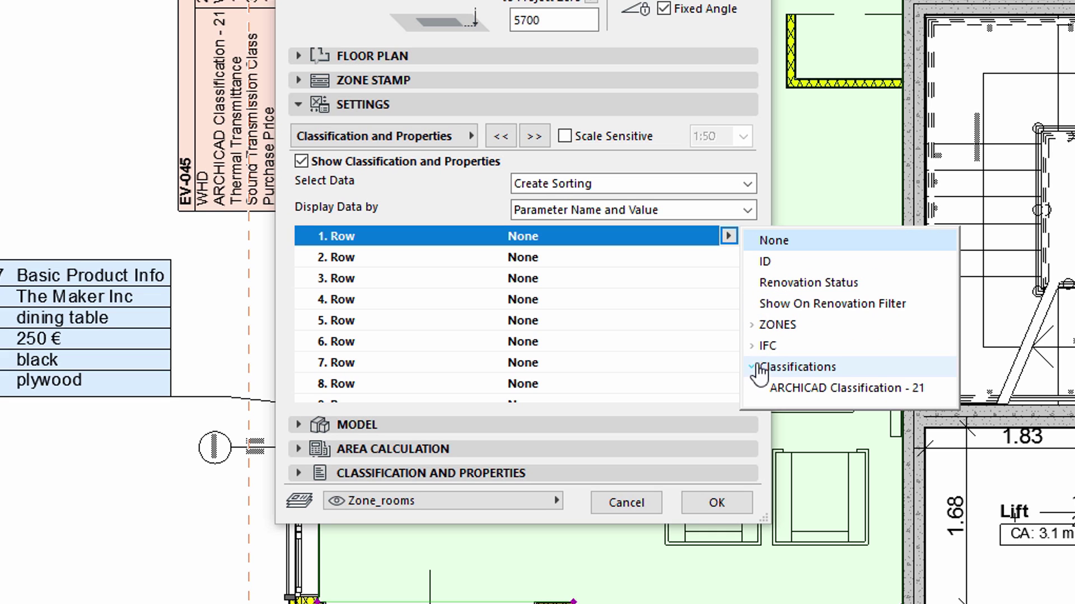
{"action": "left_click", "coordinate": [795, 388]}
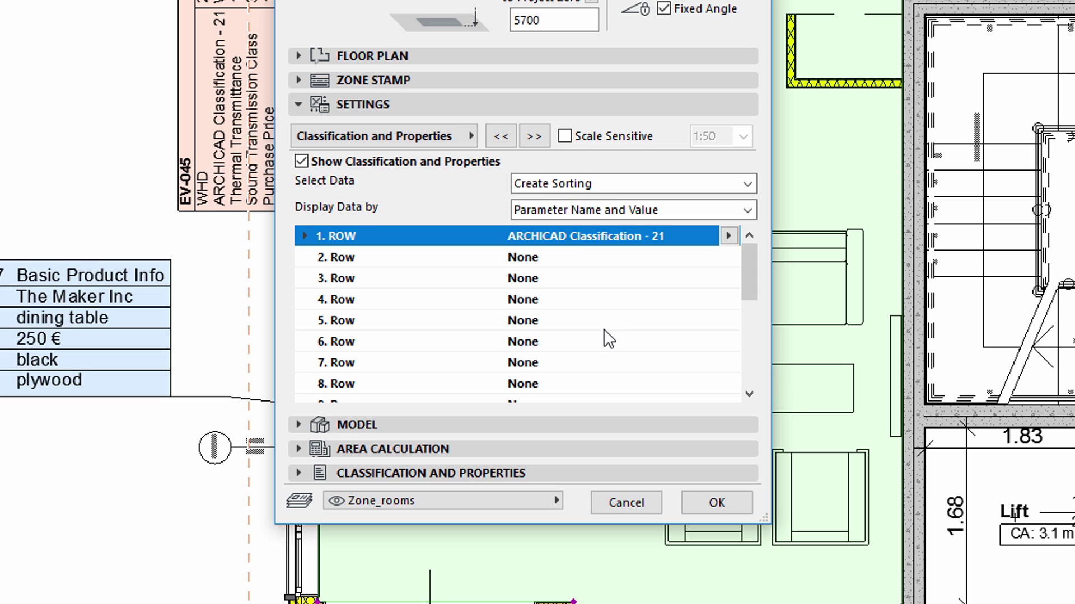
{"action": "left_click", "coordinate": [556, 258]}
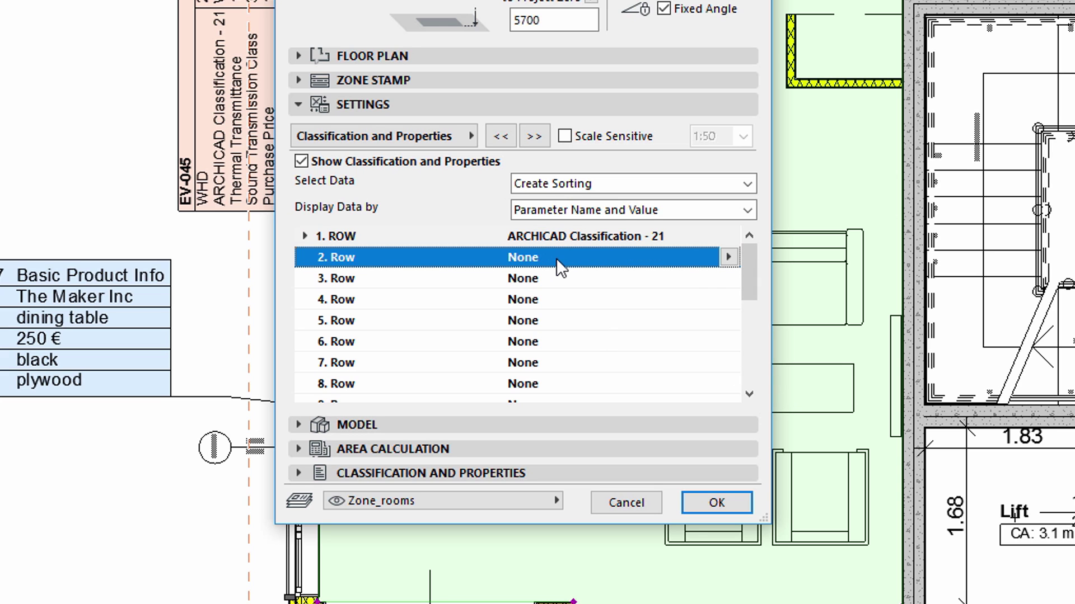
{"action": "left_click", "coordinate": [728, 258]}
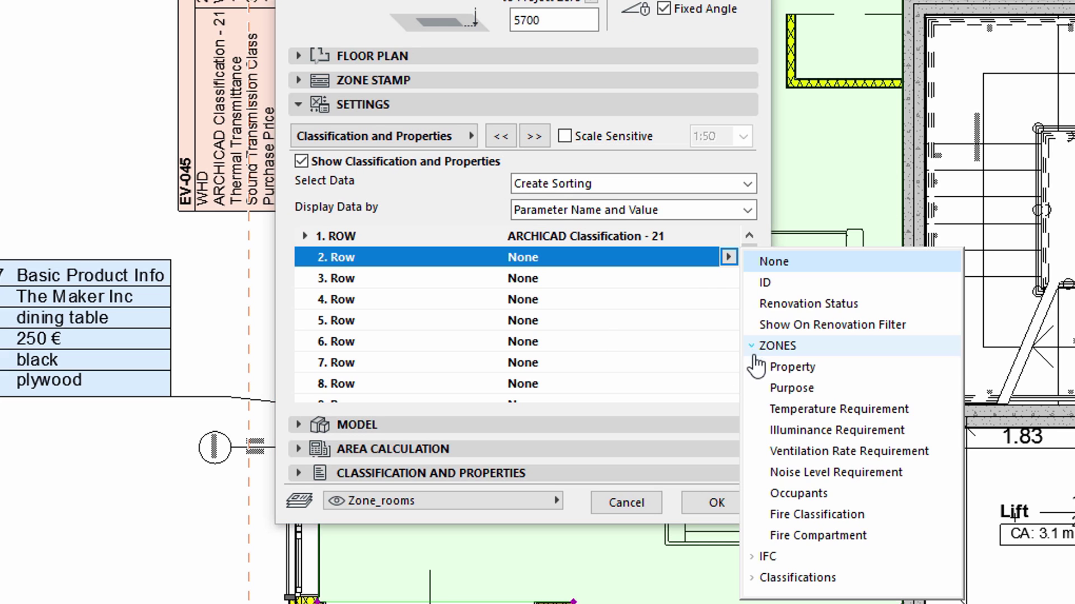
{"action": "left_click", "coordinate": [786, 410]}
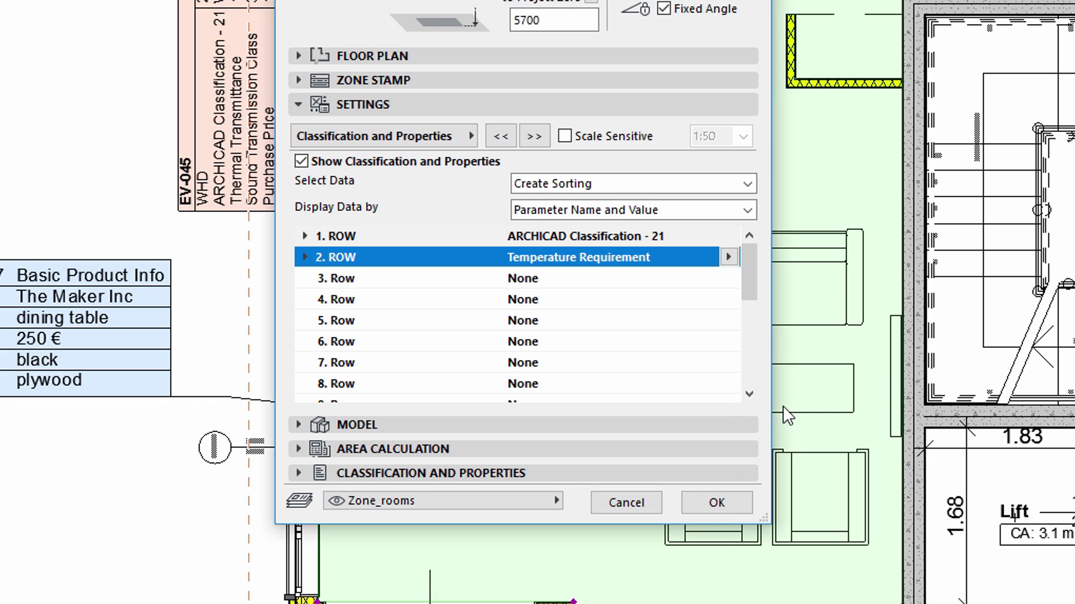
{"action": "left_click", "coordinate": [650, 280]}
{"action": "left_click", "coordinate": [728, 278]}
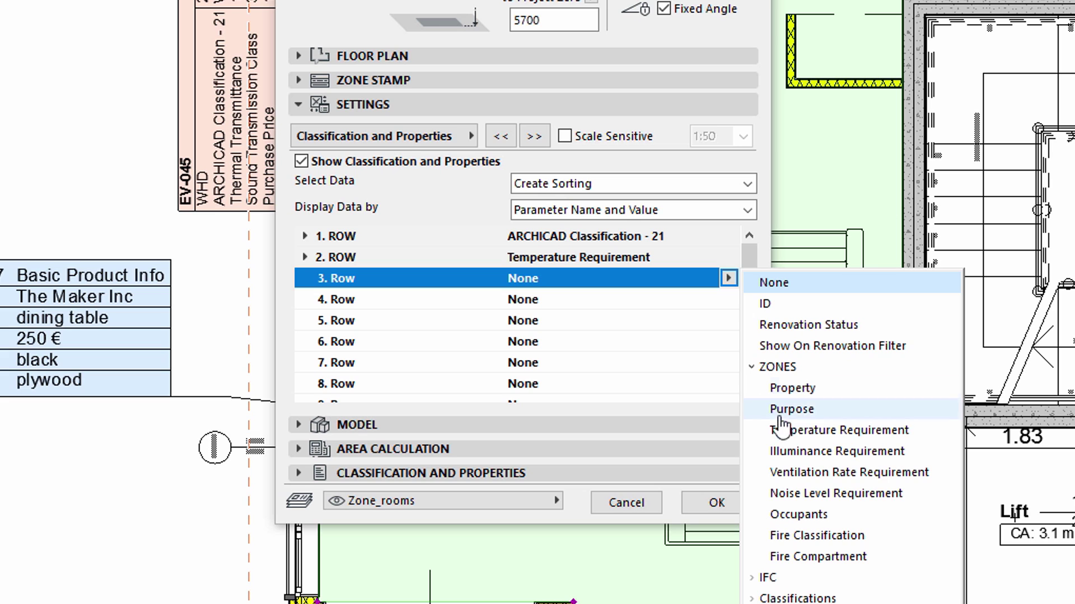
{"action": "left_click", "coordinate": [788, 452]}
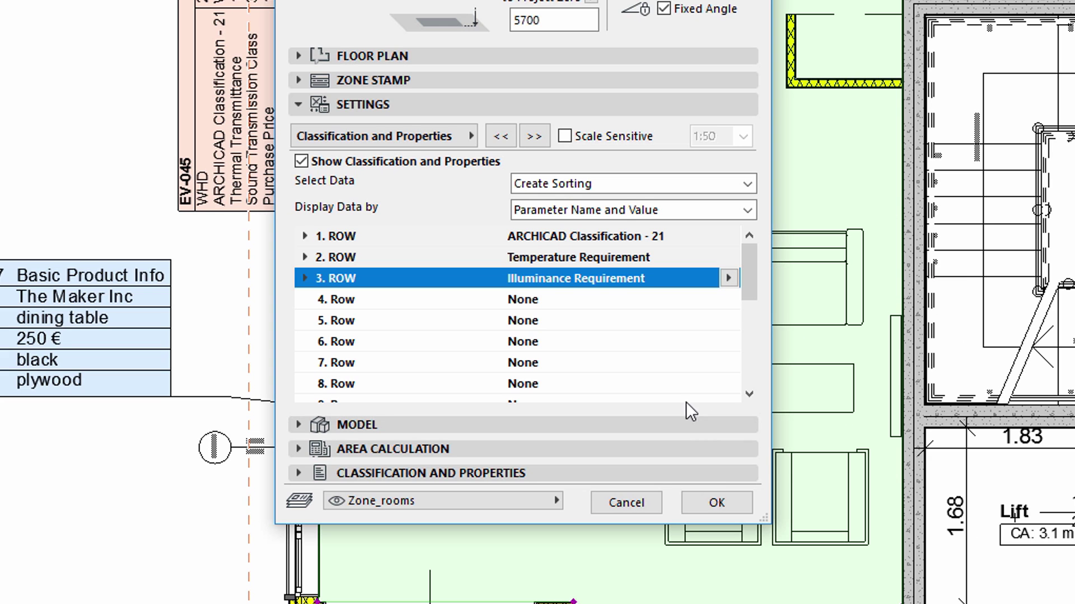
Step: Set rows 4–5 to Ventilation Rate and Noise Level Requirement from ZONES, and apply
{"action": "left_click", "coordinate": [629, 300]}
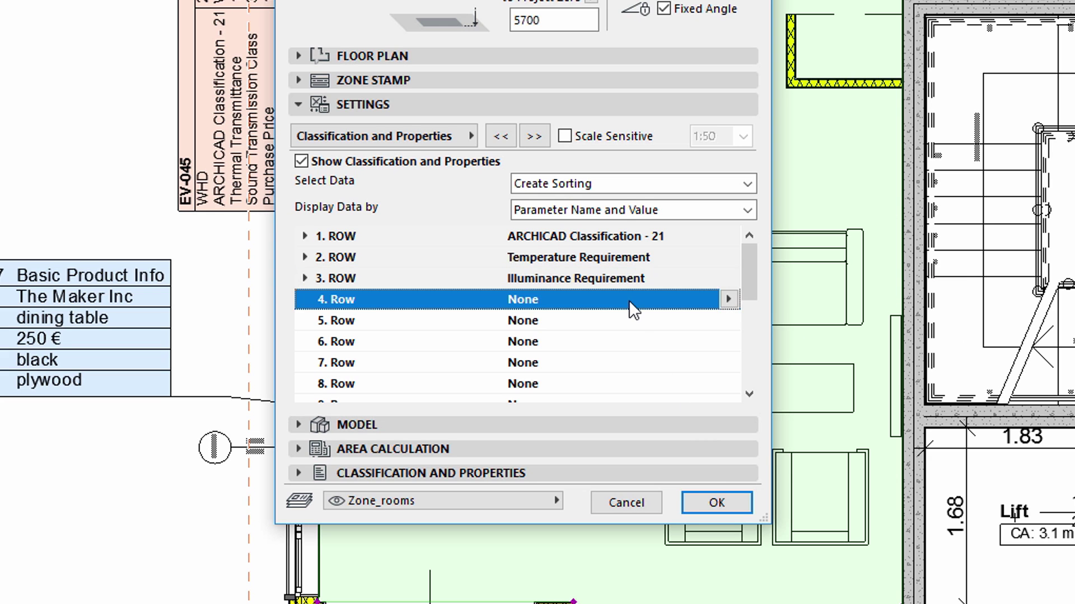
{"action": "left_click", "coordinate": [728, 300]}
{"action": "left_click", "coordinate": [777, 388]}
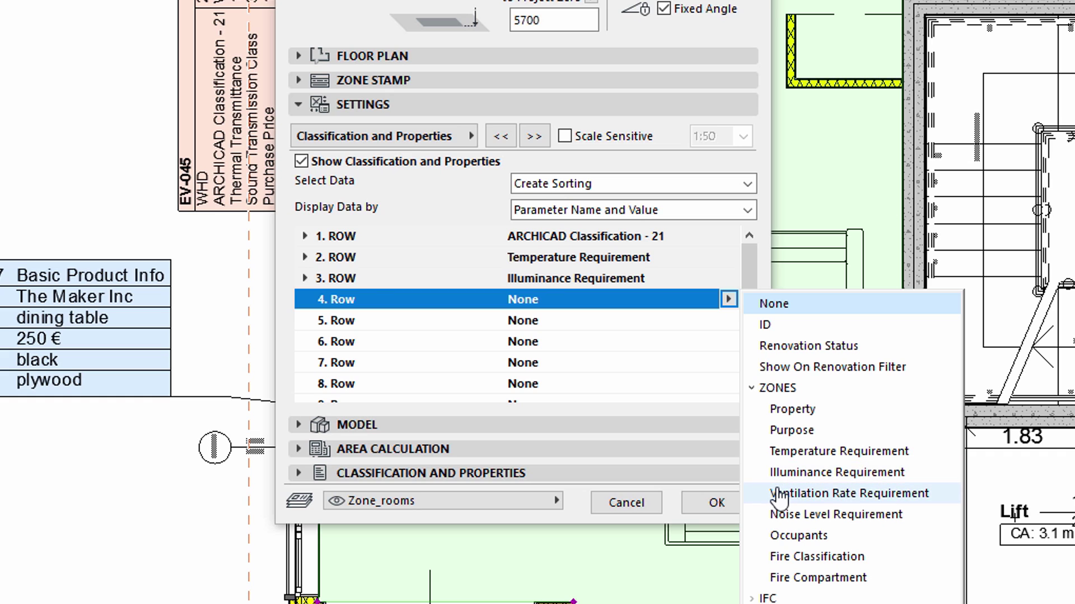
{"action": "left_click", "coordinate": [778, 495]}
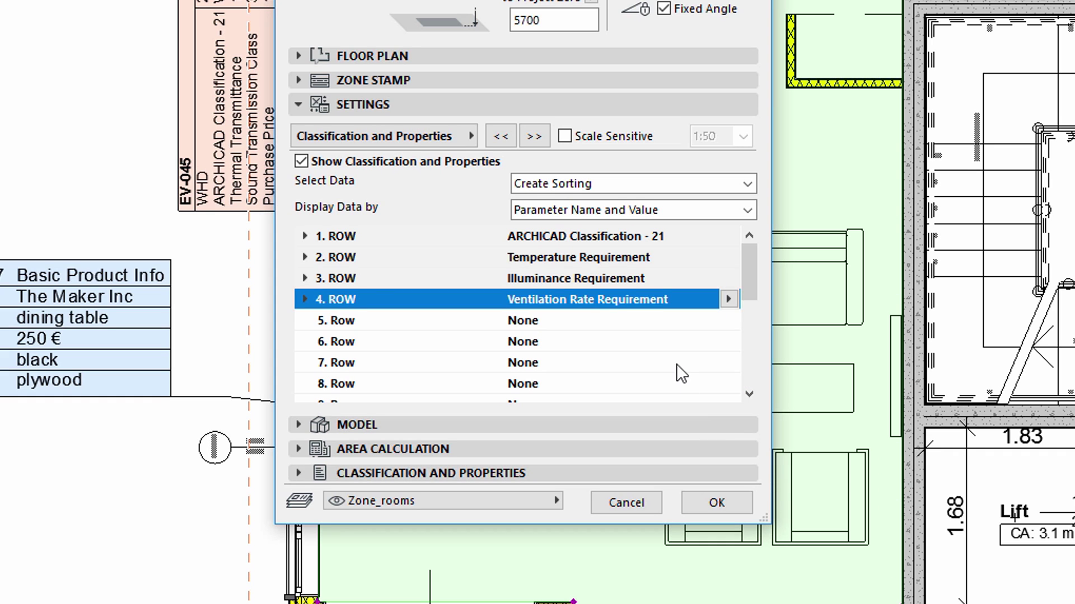
{"action": "left_click", "coordinate": [665, 321]}
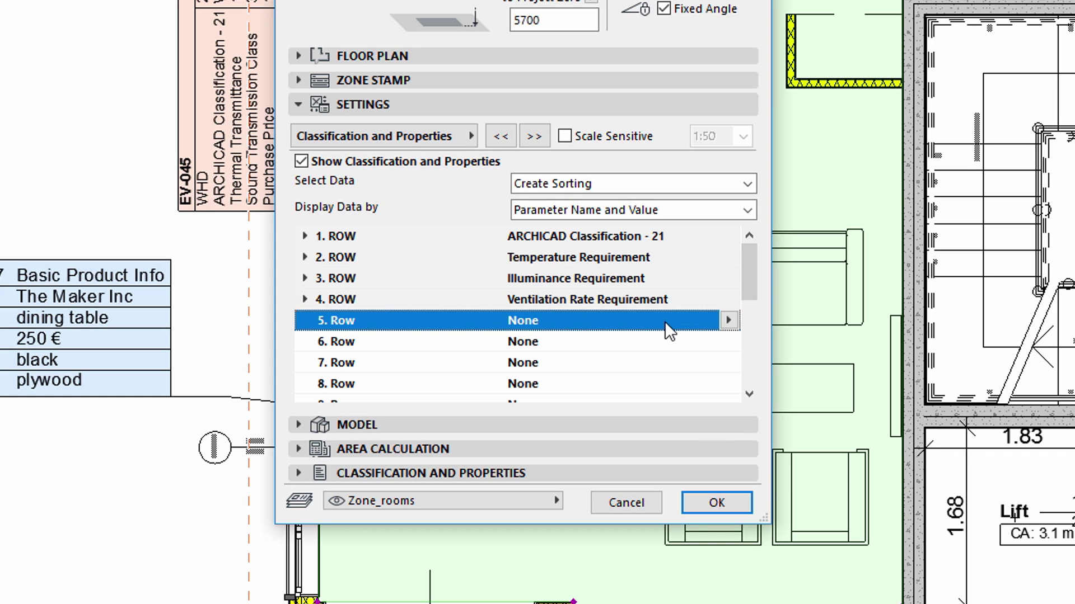
{"action": "left_click", "coordinate": [728, 320]}
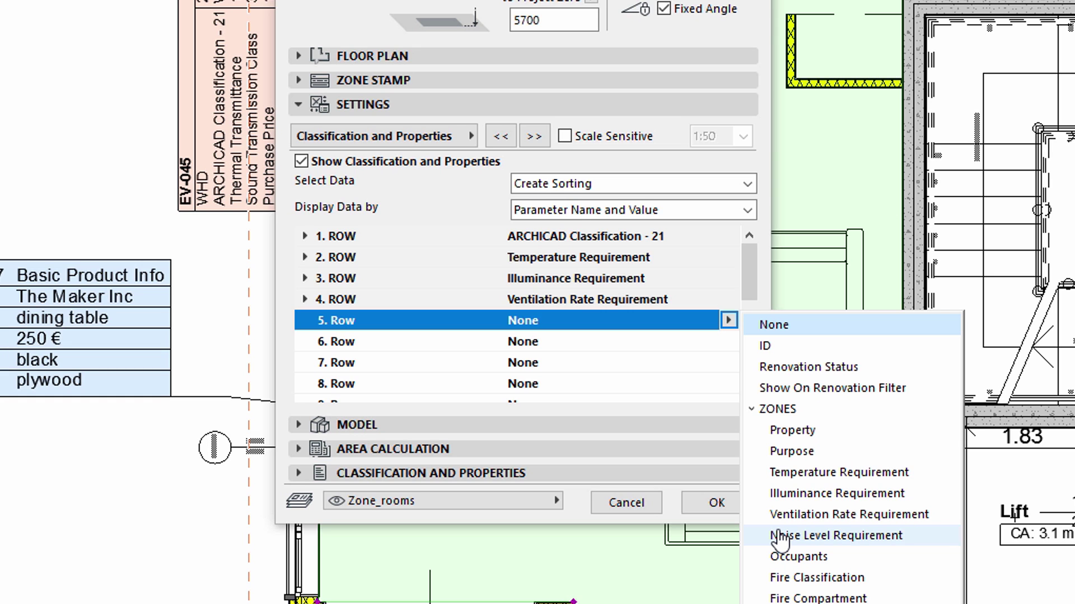
{"action": "left_click", "coordinate": [779, 536]}
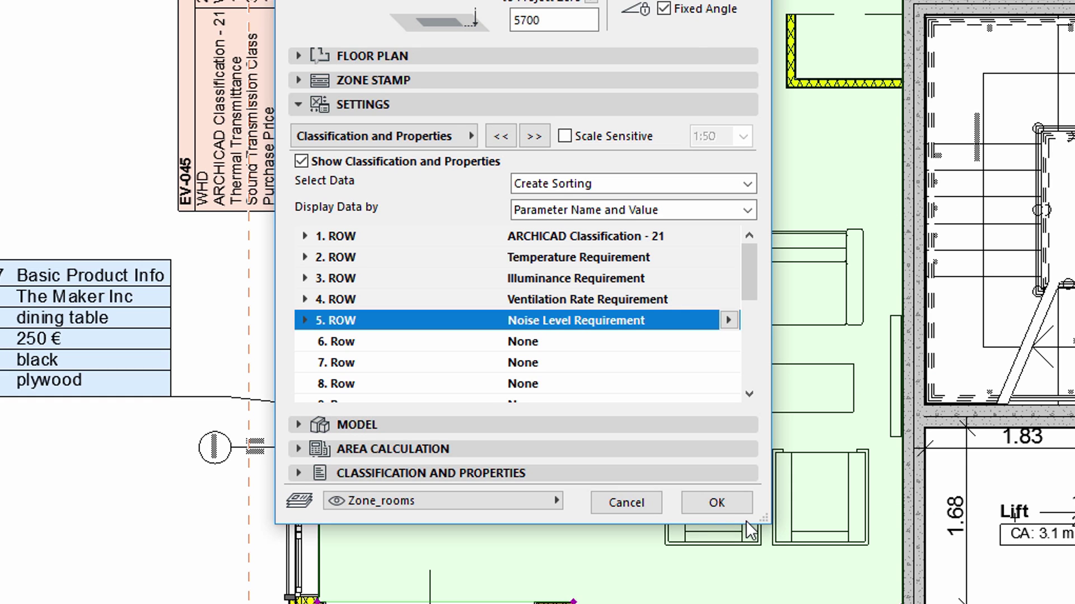
{"action": "left_click", "coordinate": [721, 506]}
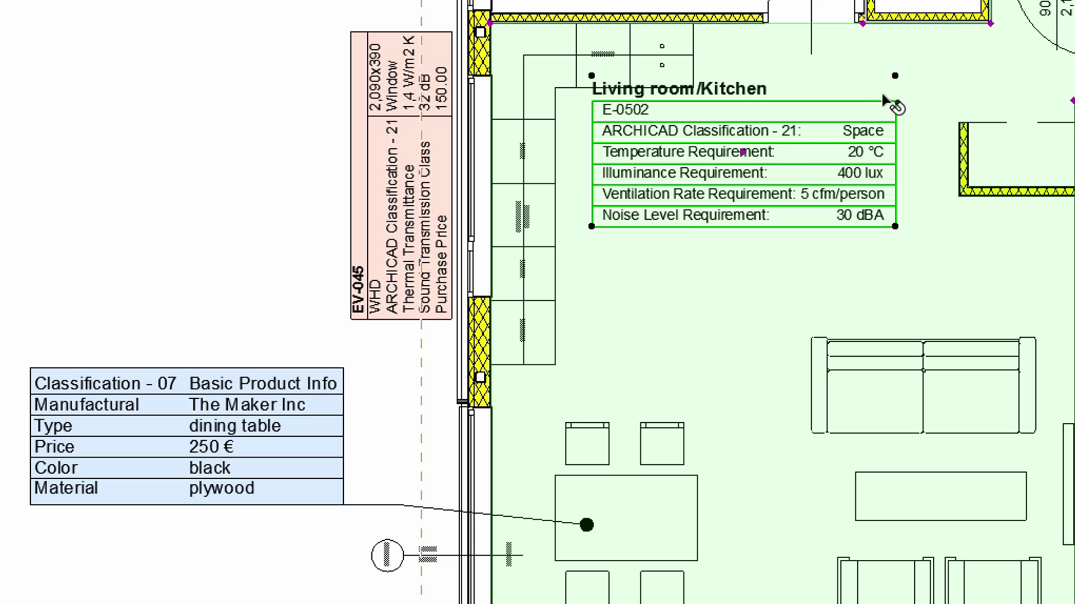
Step: Move the Living room/Kitchen zone stamp lower in the room, clear of the counter, then deselect it
{"action": "left_click", "coordinate": [743, 152]}
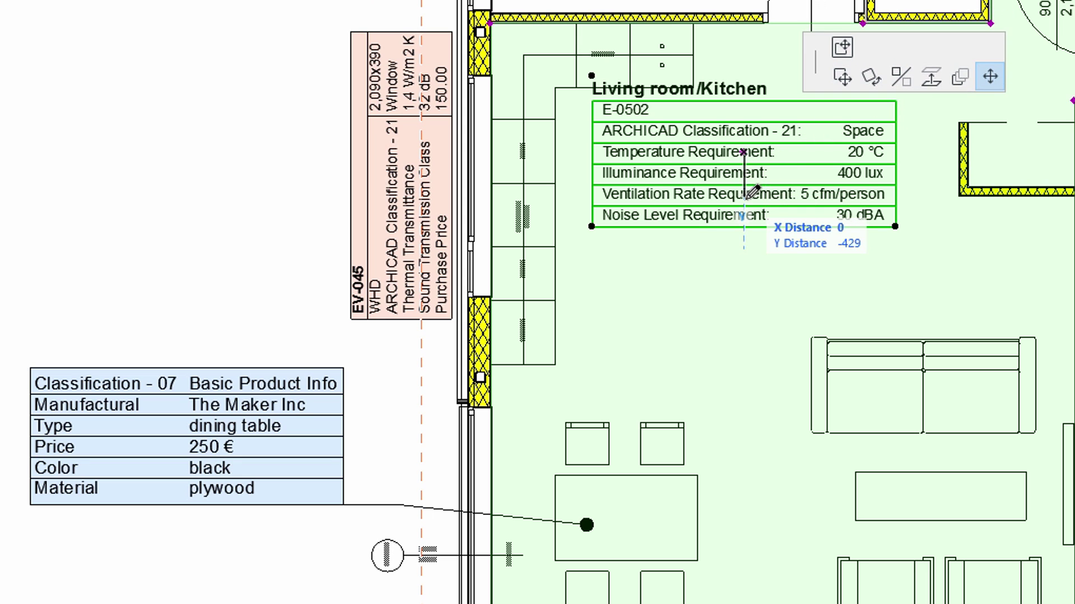
{"action": "left_click", "coordinate": [743, 203]}
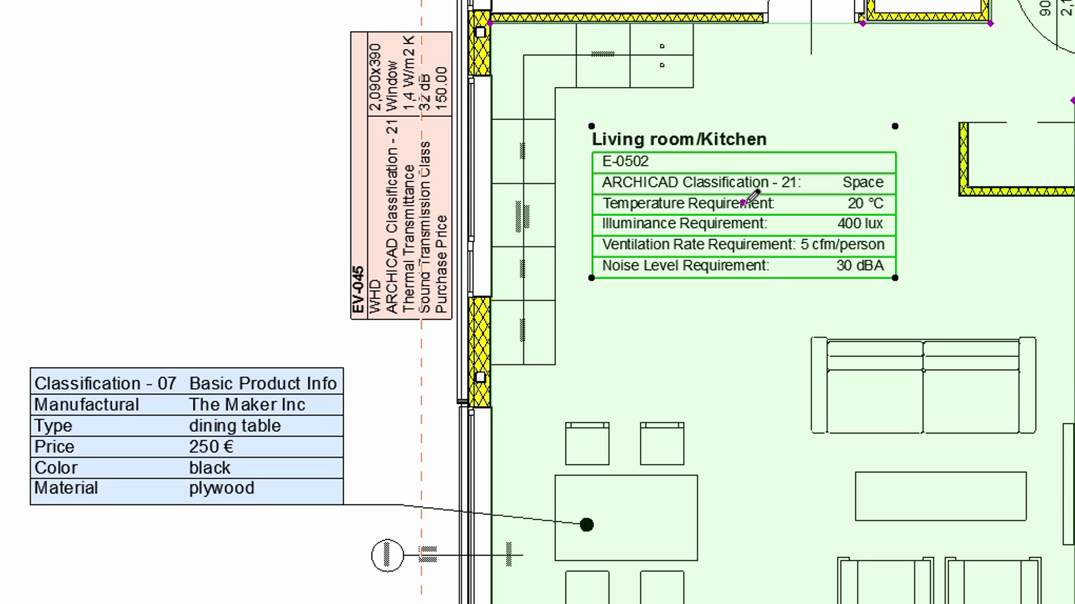
{"action": "left_click", "coordinate": [245, 152]}
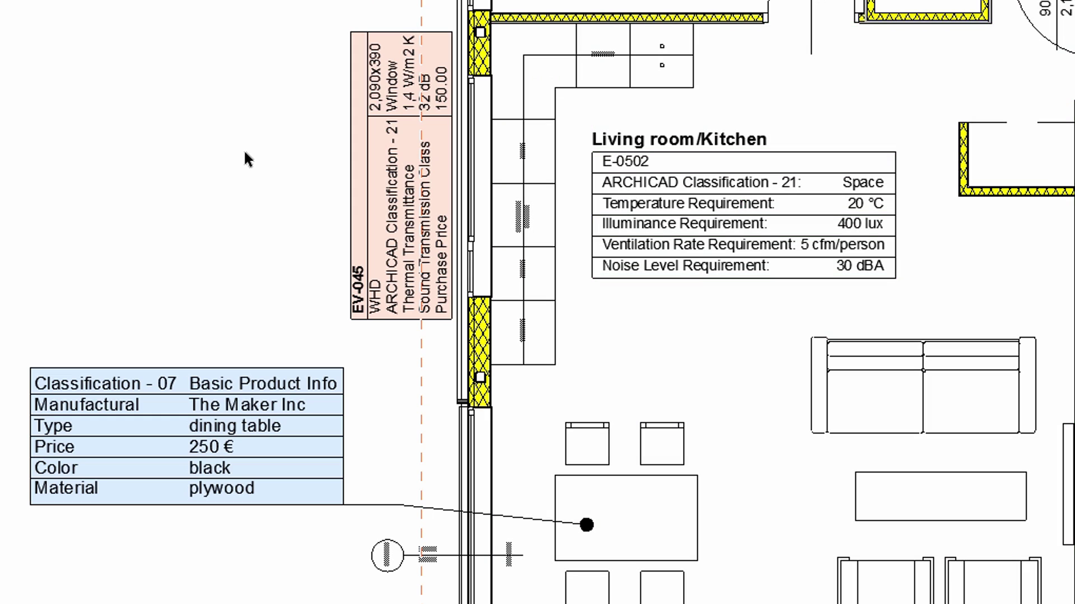